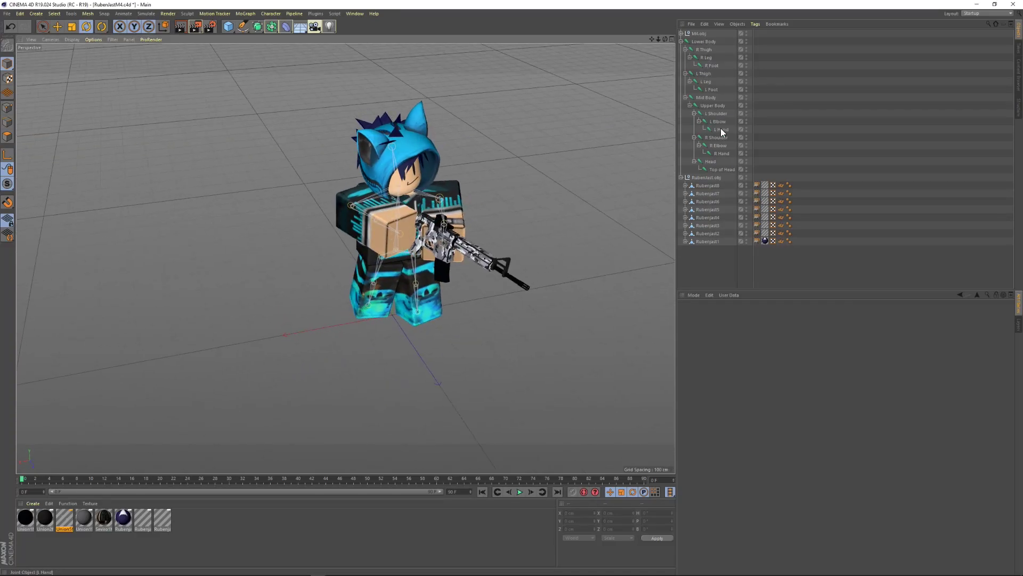
# - Rotate the gun arm's shoulder joint so the gun points down
pyautogui.click(415, 208)
pyautogui.moveTo(407, 219)
pyautogui.mouseDown()
pyautogui.moveTo(438, 213)
pyautogui.moveTo(451, 183)
pyautogui.mouseUp()
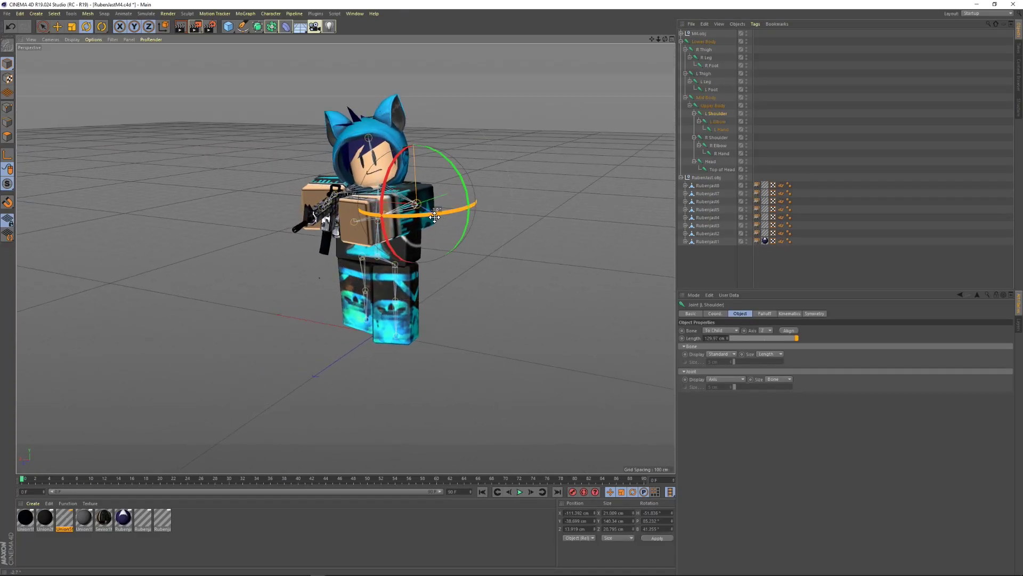
pyautogui.moveTo(458, 178)
pyautogui.keyDown('alt'); pyautogui.mouseDown(button='middle')
pyautogui.moveTo(500, 322)
pyautogui.moveTo(400, 240)
pyautogui.mouseUp(button='middle'); pyautogui.keyUp('alt')
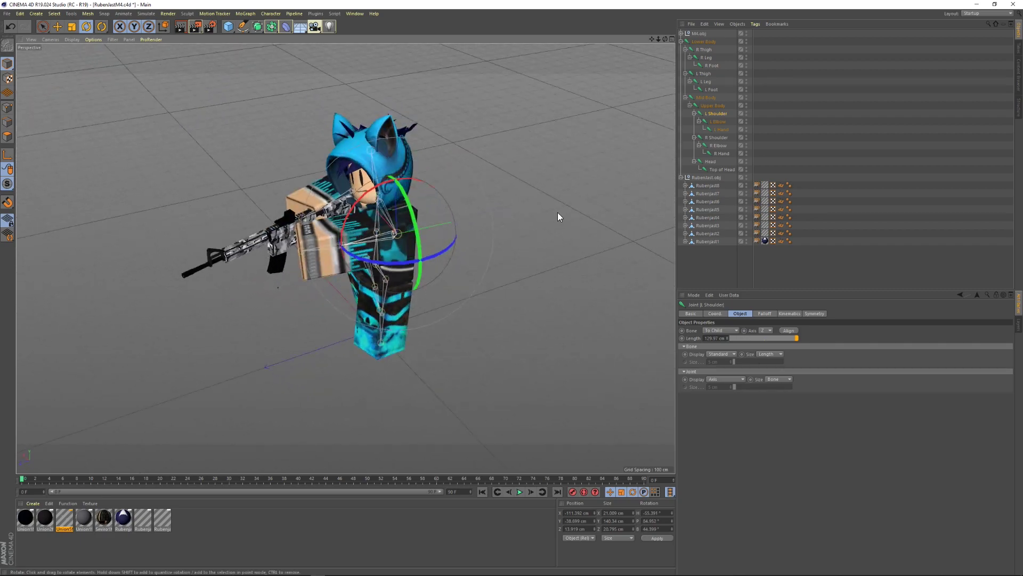
# - Move the gun arm joint to bring the arm in front of the chest
pyautogui.press('e')
pyautogui.click(385, 240)
pyautogui.moveTo(384, 240); pyautogui.dragTo(352, 248)
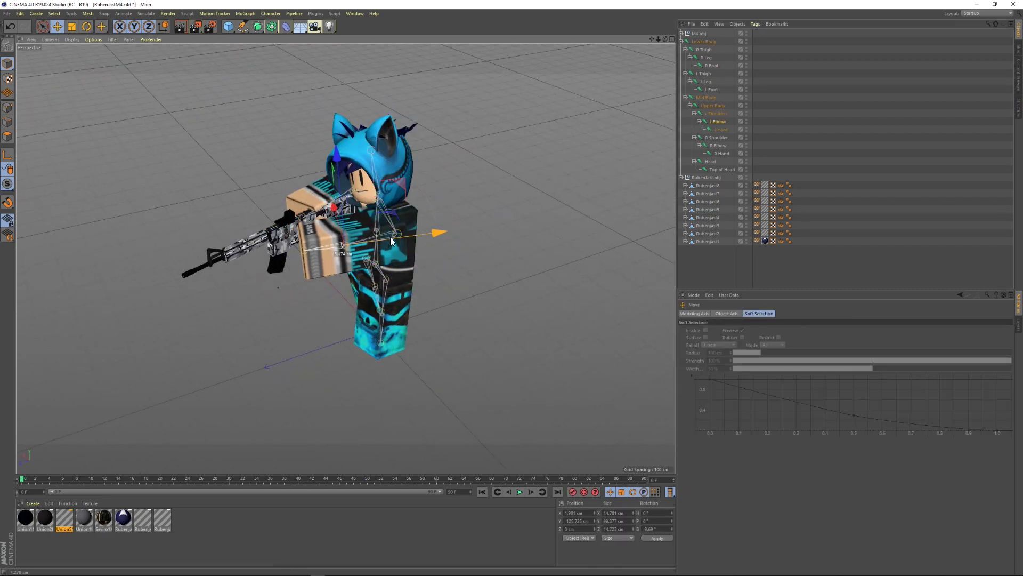
pyautogui.keyDown('alt'); pyautogui.moveTo(401, 240); pyautogui.dragTo(606, 253, button='middle'); pyautogui.keyUp('alt')
pyautogui.click(551, 227)
pyautogui.moveTo(551, 227)
pyautogui.keyDown('alt'); pyautogui.mouseDown(button='middle')
pyautogui.moveTo(330, 265)
pyautogui.moveTo(393, 263)
pyautogui.moveTo(327, 291)
pyautogui.mouseUp(button='middle'); pyautogui.keyUp('alt')
pyautogui.scroll(5, 343, 273)
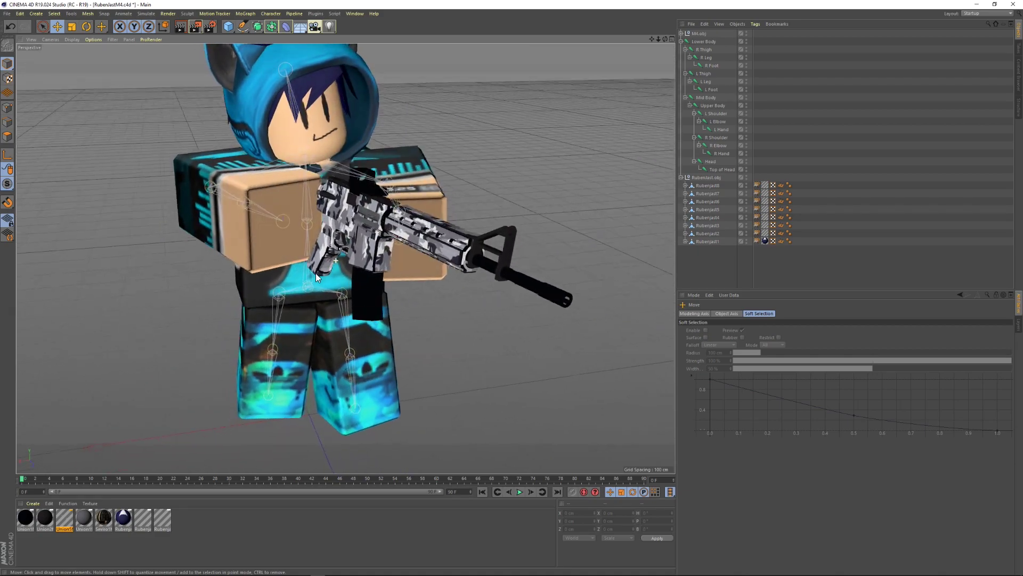
# - Select the Head joint and rotate it to turn the character's head
pyautogui.click(381, 225)
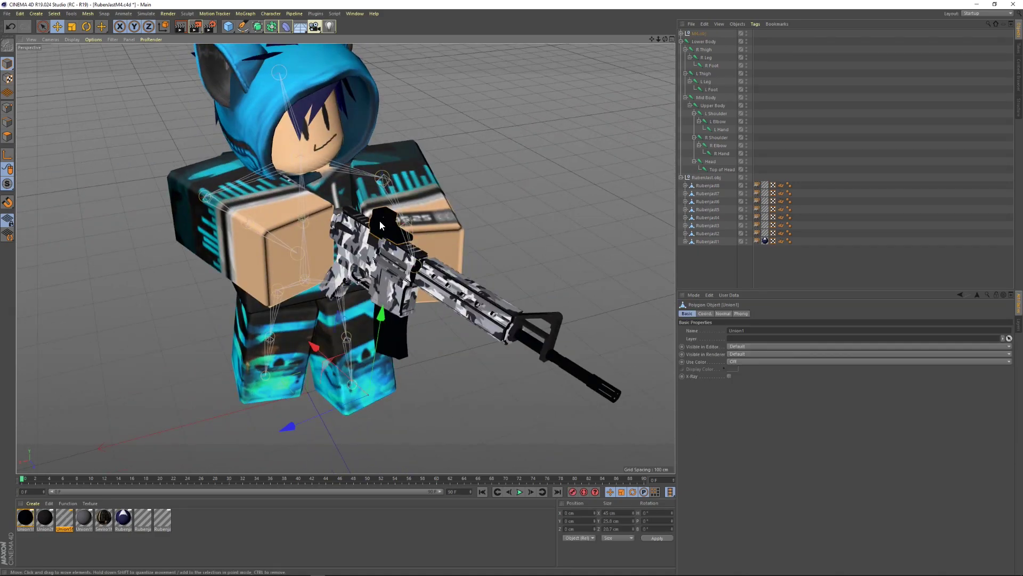
pyautogui.click(312, 334)
pyautogui.moveTo(400, 240)
pyautogui.keyDown('alt'); pyautogui.mouseDown(button='middle')
pyautogui.moveTo(518, 186)
pyautogui.moveTo(482, 178)
pyautogui.mouseUp(button='middle'); pyautogui.keyUp('alt')
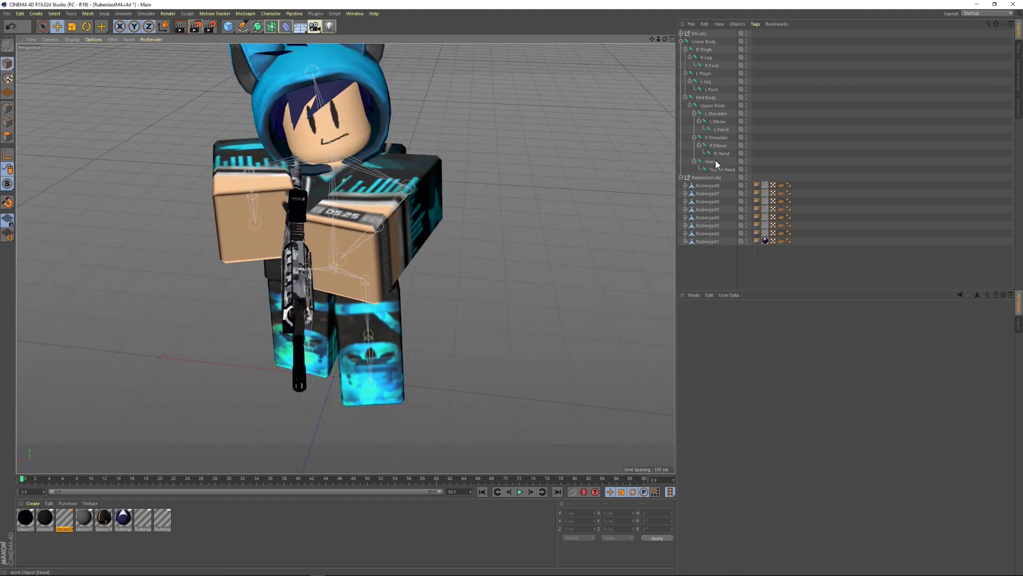
pyautogui.click(87, 27)
pyautogui.moveTo(320, 137); pyautogui.dragTo(336, 151)
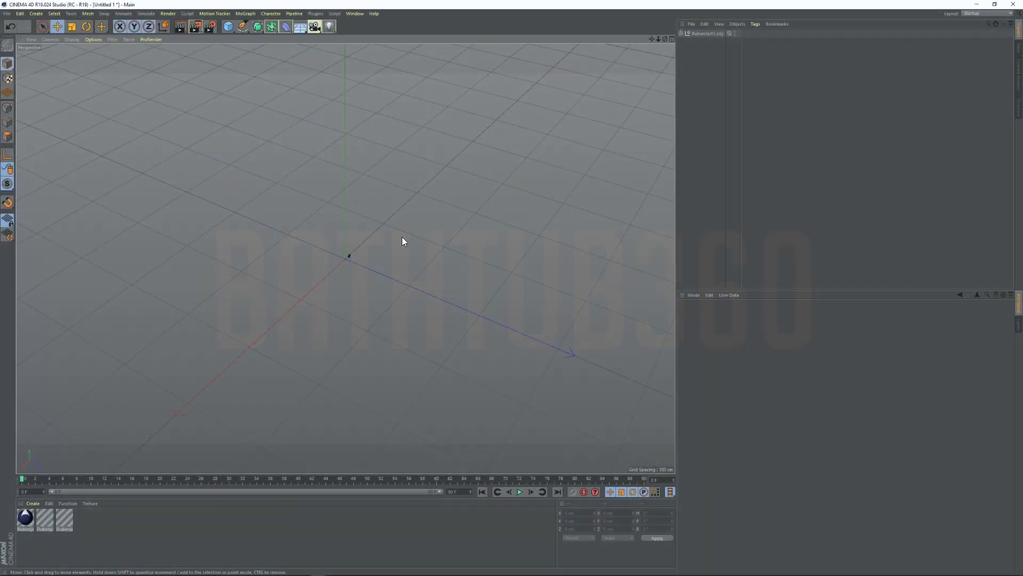
pyautogui.scroll(10, 342, 259)
pyautogui.scroll(5, 352, 237)
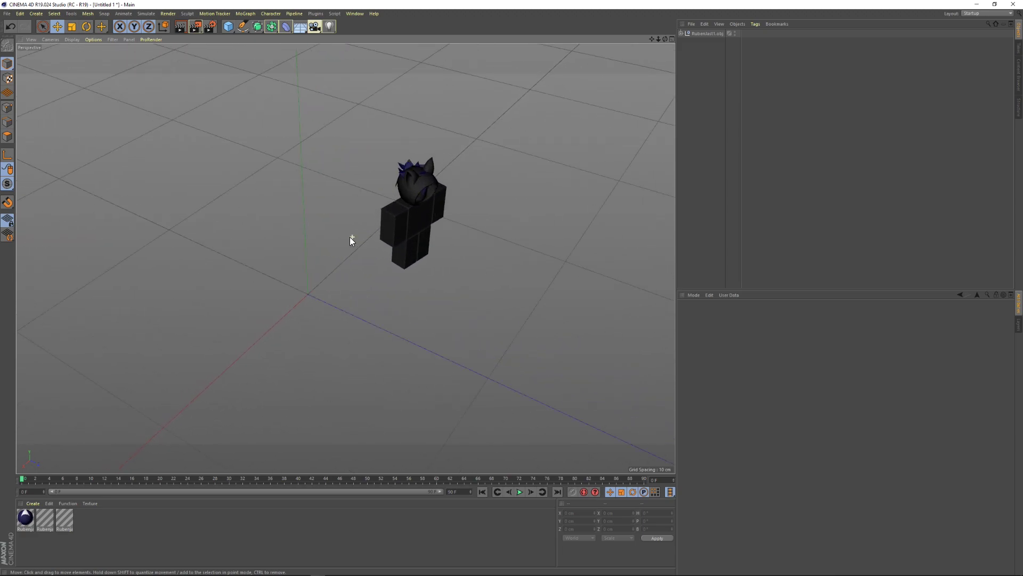
# - Spin RubenJast1.obj around its vertical axis with the Rotate tool
pyautogui.moveTo(349, 236)
pyautogui.keyDown('alt'); pyautogui.mouseDown()
pyautogui.moveTo(214, 164)
pyautogui.moveTo(316, 218)
pyautogui.mouseUp(); pyautogui.keyUp('alt')
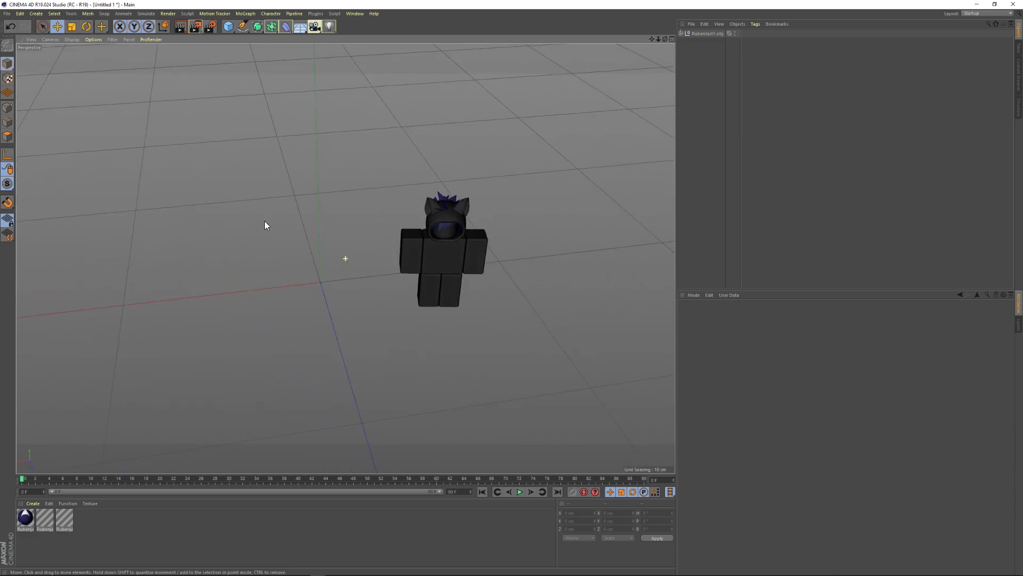
pyautogui.click(401, 229)
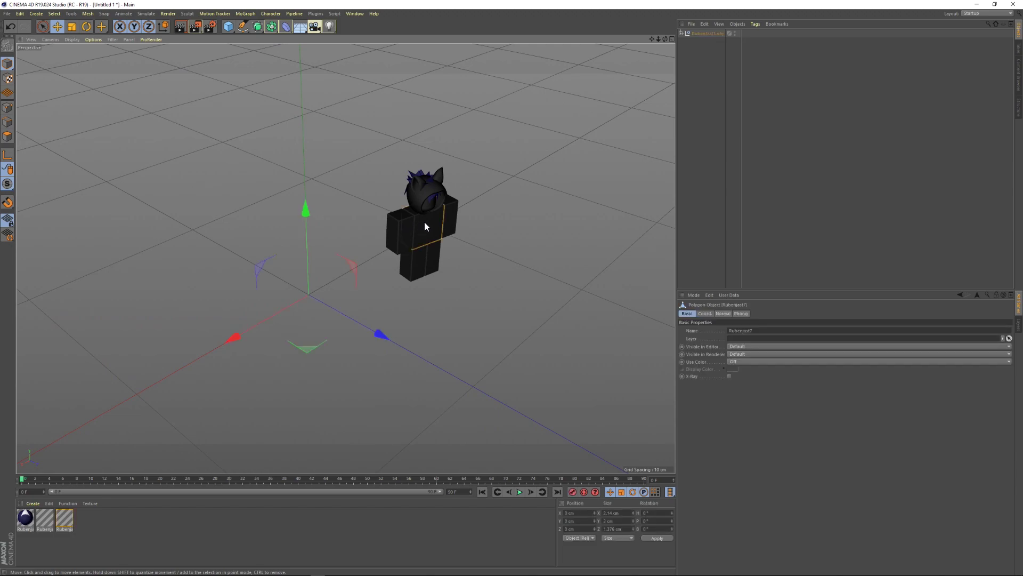
pyautogui.click(510, 215)
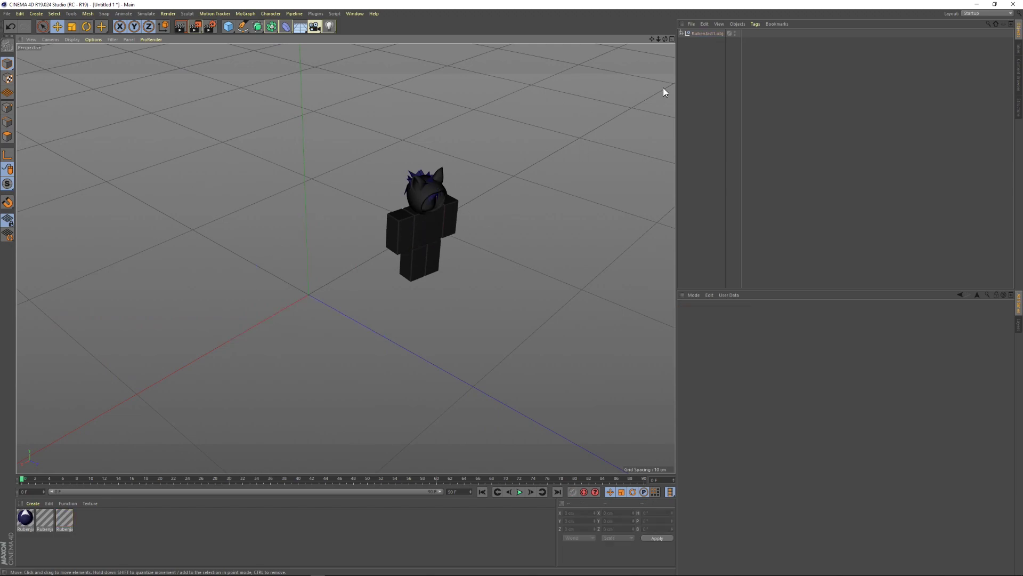
pyautogui.click(706, 33)
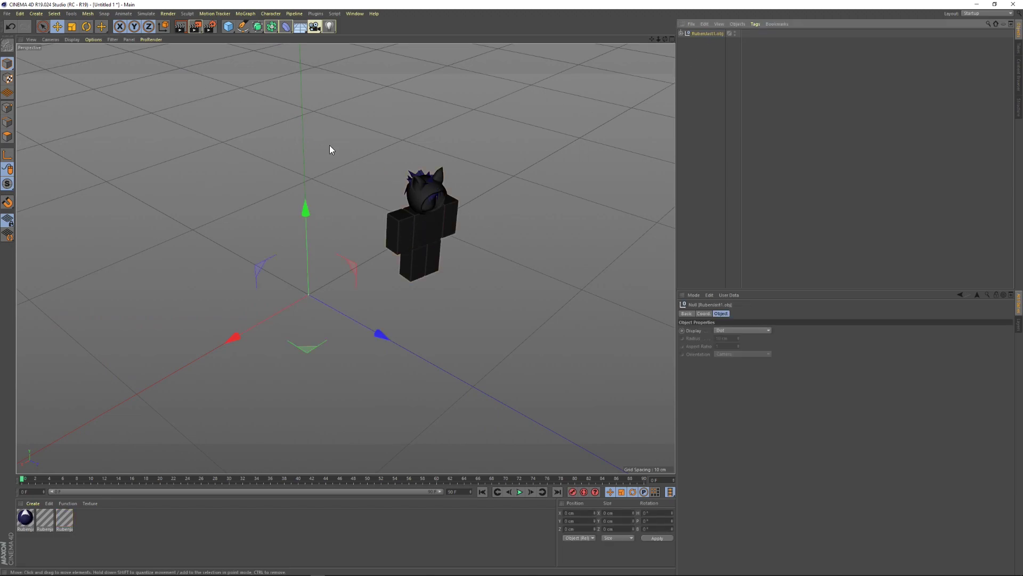
pyautogui.moveTo(329, 149)
pyautogui.keyDown('alt'); pyautogui.mouseDown()
pyautogui.moveTo(224, 134)
pyautogui.moveTo(336, 122)
pyautogui.moveTo(227, 125)
pyautogui.moveTo(270, 132)
pyautogui.mouseUp(); pyautogui.keyUp('alt')
pyautogui.click(87, 27)
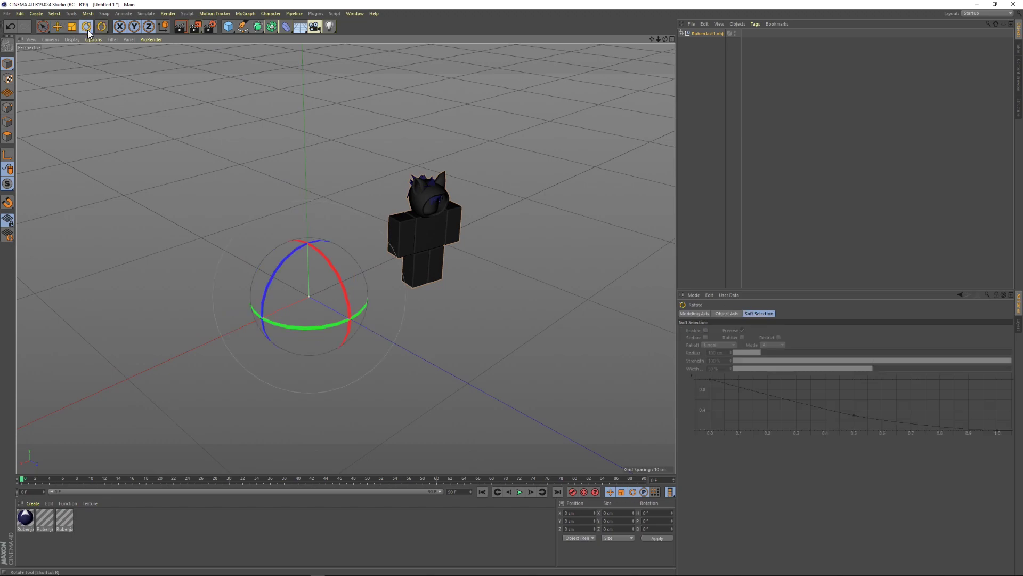
pyautogui.moveTo(312, 326)
pyautogui.mouseDown()
pyautogui.moveTo(225, 250)
pyautogui.moveTo(335, 354)
pyautogui.moveTo(379, 279)
pyautogui.moveTo(253, 234)
pyautogui.moveTo(286, 365)
pyautogui.moveTo(362, 353)
pyautogui.moveTo(311, 352)
pyautogui.moveTo(253, 268)
pyautogui.moveTo(370, 296)
pyautogui.moveTo(230, 320)
pyautogui.moveTo(287, 264)
pyautogui.moveTo(329, 321)
pyautogui.moveTo(266, 324)
pyautogui.moveTo(337, 339)
pyautogui.moveTo(400, 321)
pyautogui.mouseUp()
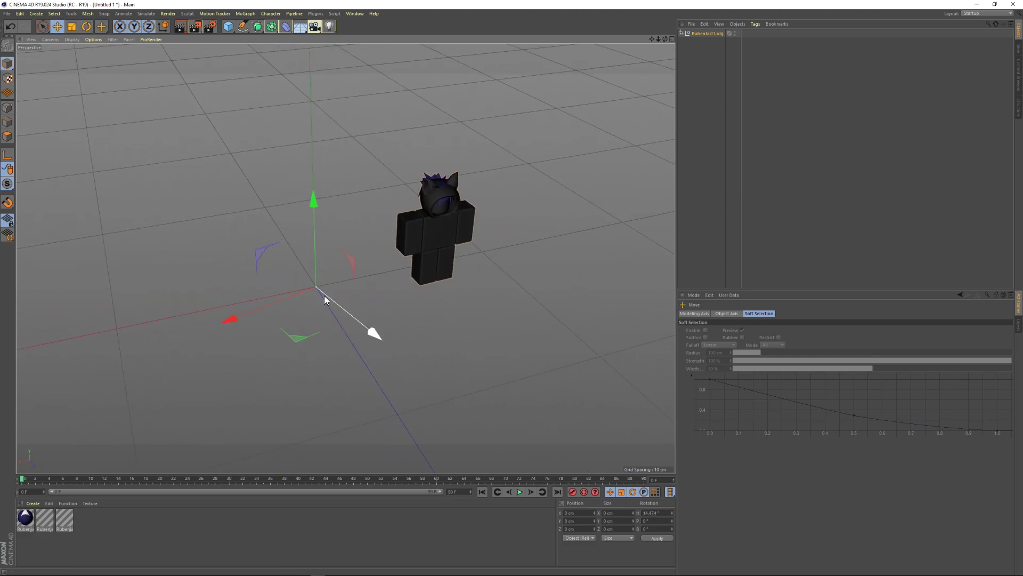
# - Nudge the character along X near the origin, then launch Roblox Studio
pyautogui.moveTo(284, 301)
pyautogui.mouseDown()
pyautogui.moveTo(230, 311)
pyautogui.moveTo(265, 327)
pyautogui.moveTo(433, 279)
pyautogui.moveTo(264, 314)
pyautogui.mouseUp()
pyautogui.click(372, 335)
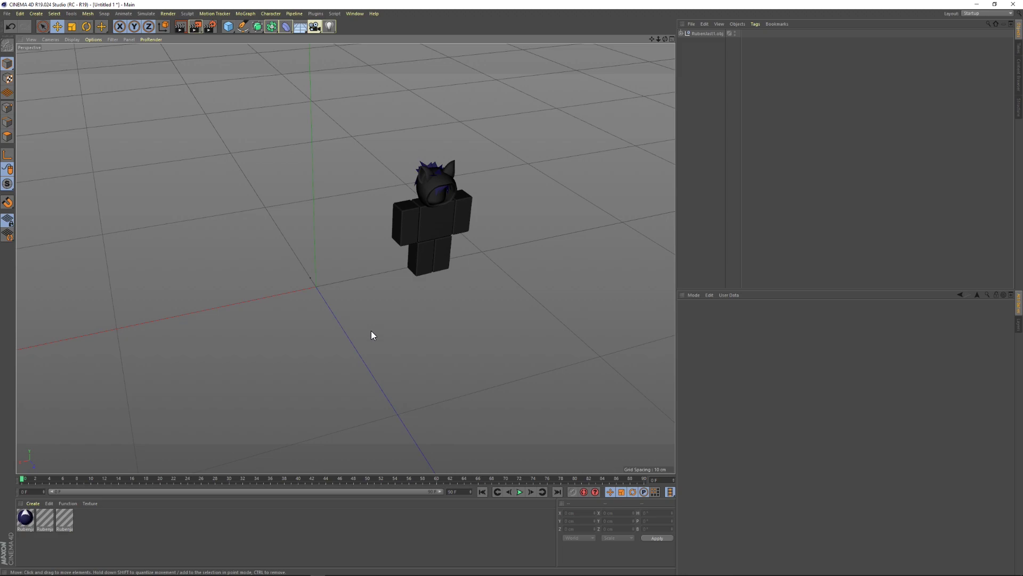
pyautogui.press('super')
pyautogui.write('robl')
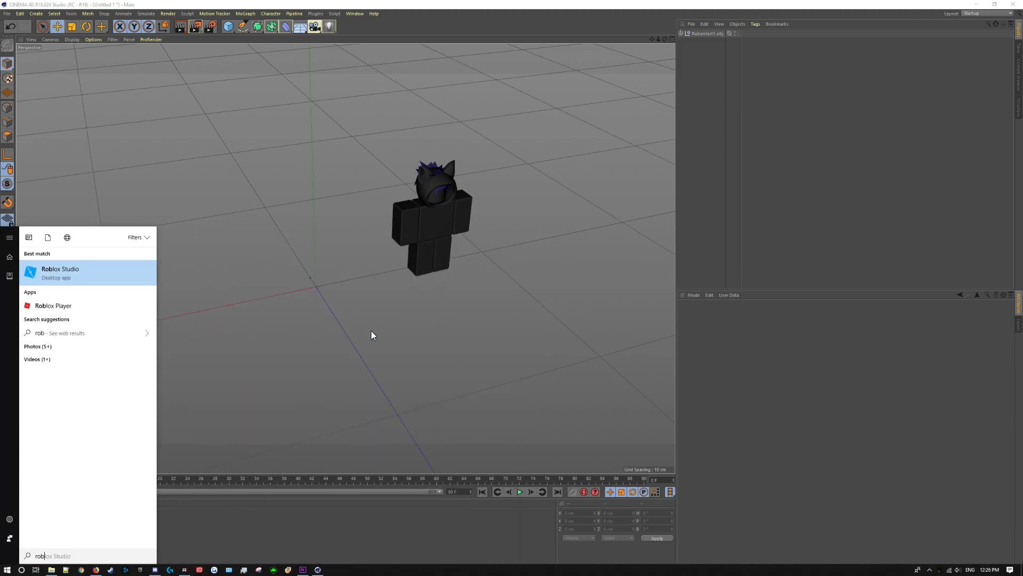
pyautogui.press('Escape')
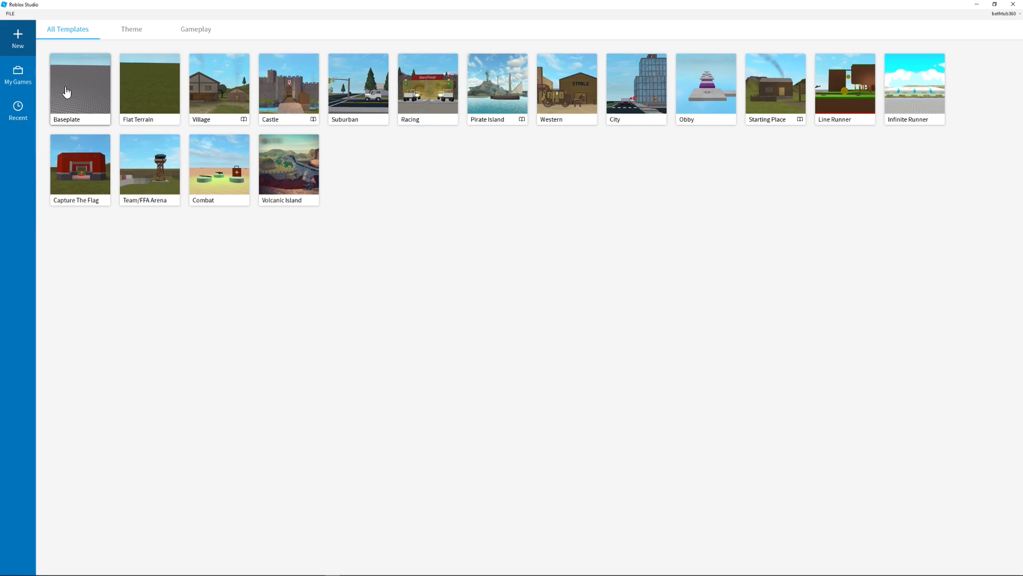
# - Start a Baseplate place and set the Part's Position to 0, 0, 0
pyautogui.click(66, 93)
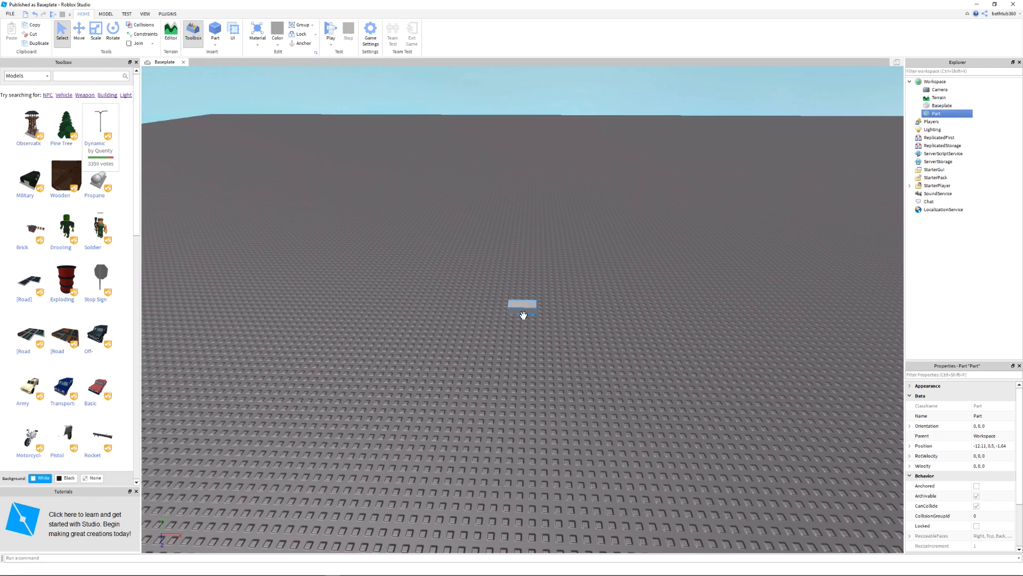
pyautogui.scroll(6, 523, 315)
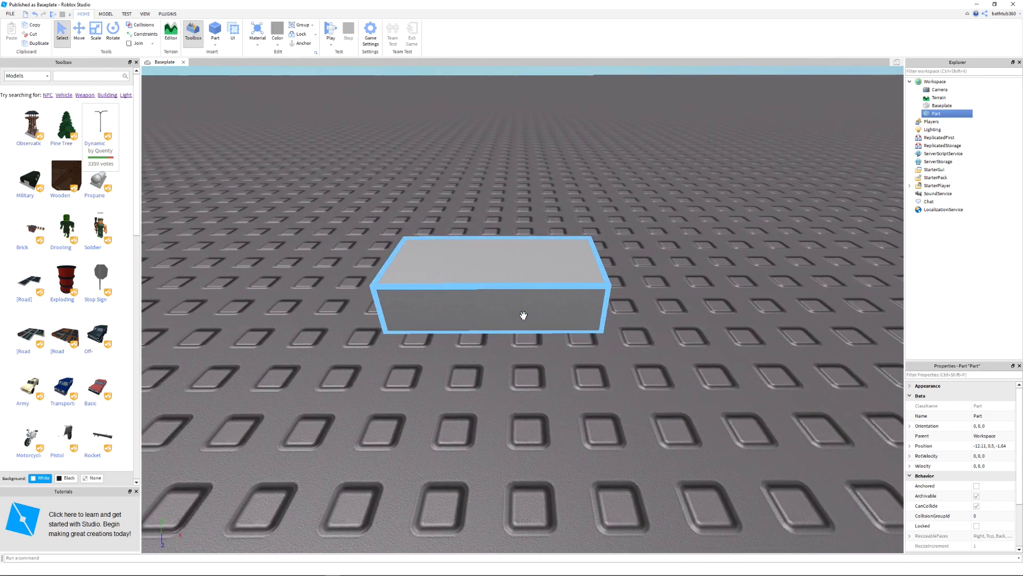
pyautogui.scroll(-1, 523, 315)
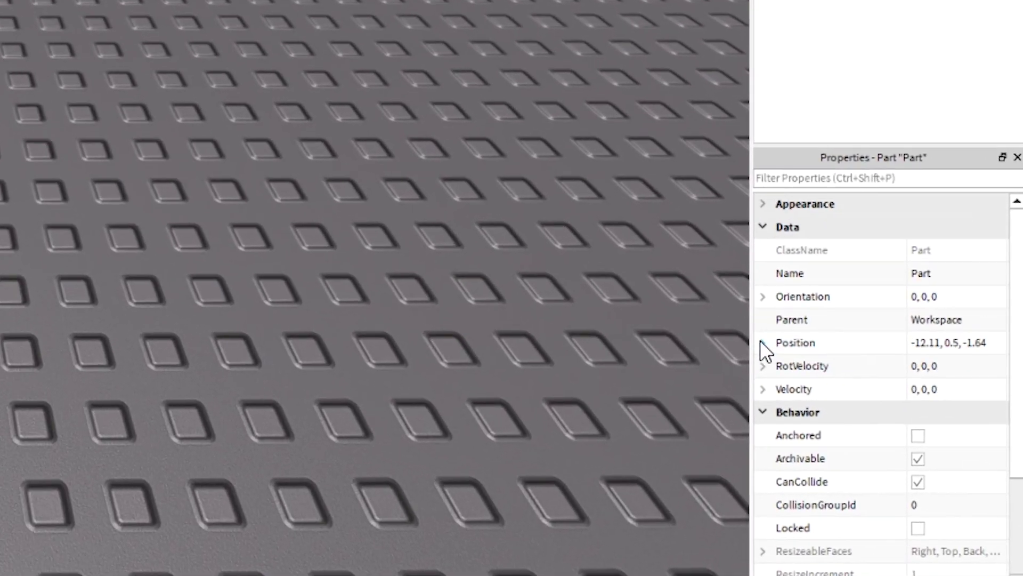
pyautogui.click(797, 367)
pyautogui.write('0')
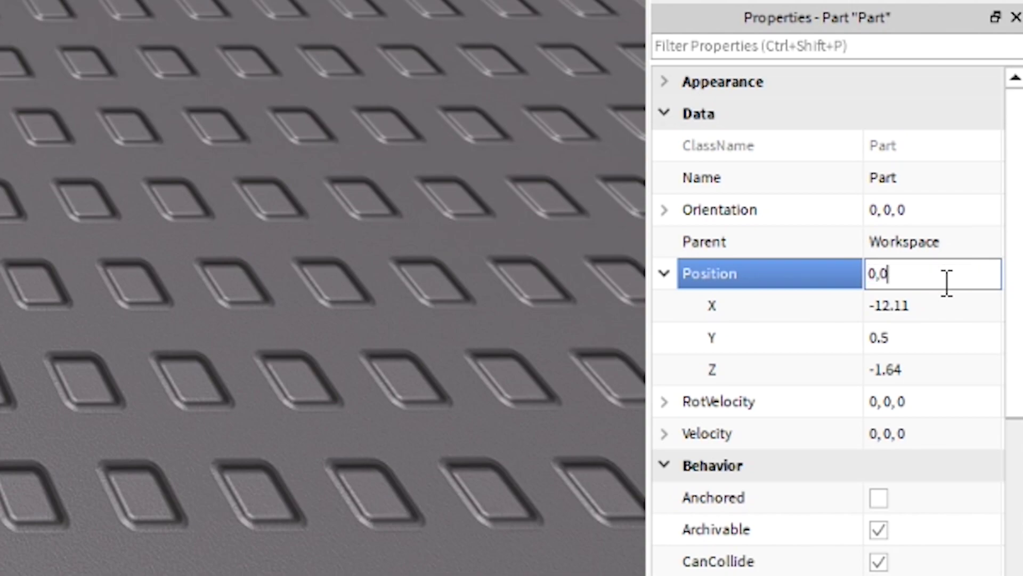
pyautogui.press('Return')
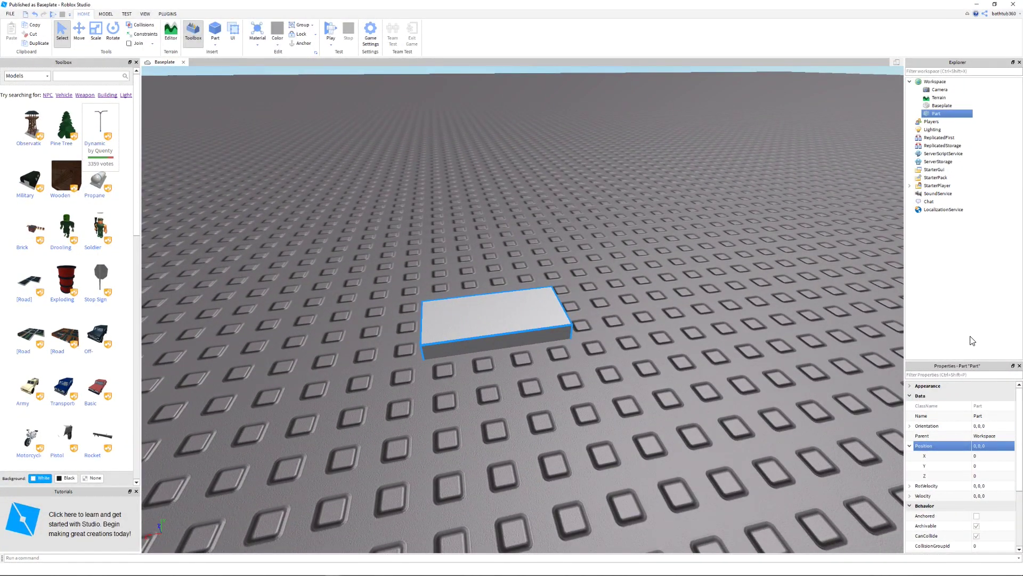
# - Insert the RubenJast model from the Toolbox and move it down onto the grey part
pyautogui.click(969, 326)
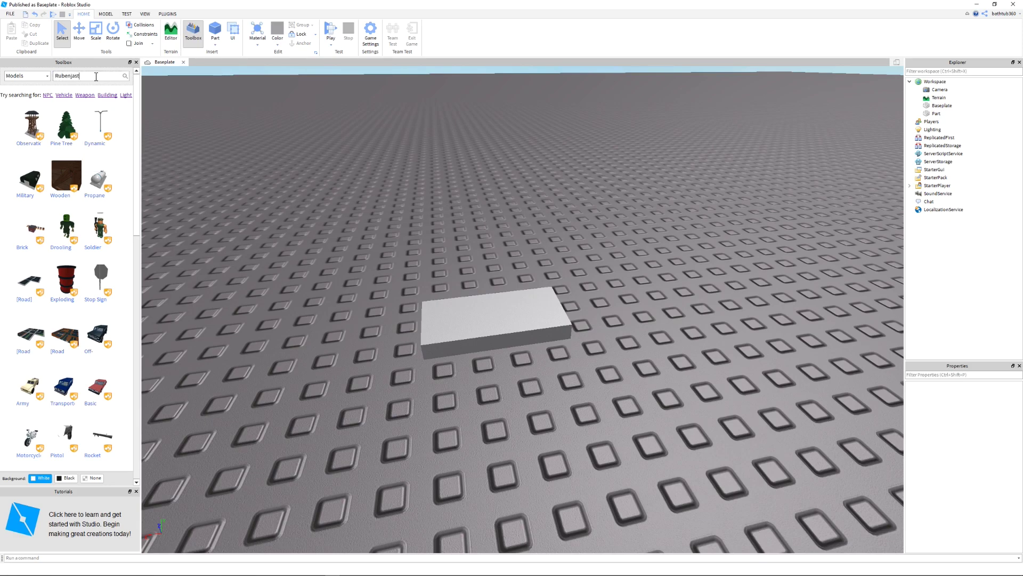
pyautogui.press('Return')
pyautogui.click(70, 130)
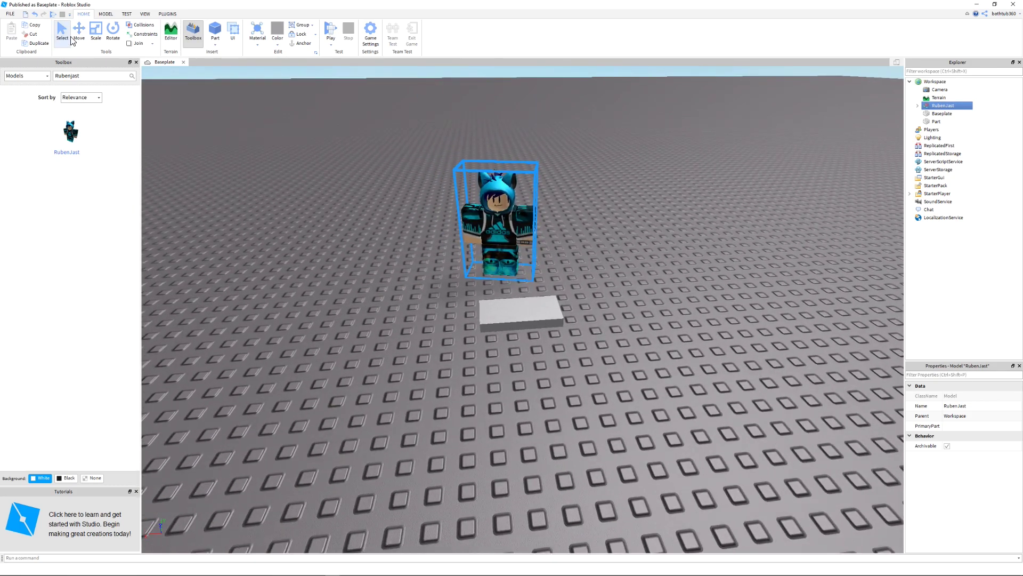
pyautogui.click(79, 32)
pyautogui.moveTo(495, 256); pyautogui.dragTo(480, 304)
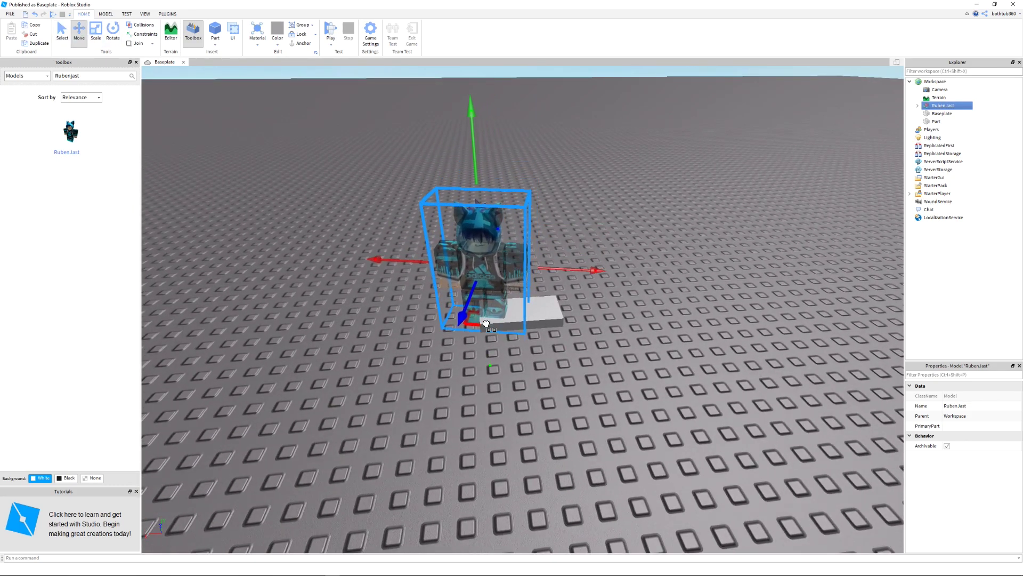
pyautogui.moveTo(404, 268)
pyautogui.mouseDown()
pyautogui.moveTo(436, 272)
pyautogui.moveTo(388, 276)
pyautogui.moveTo(518, 369)
pyautogui.moveTo(388, 288)
pyautogui.mouseUp()
pyautogui.hotkey('ctrl', '4')
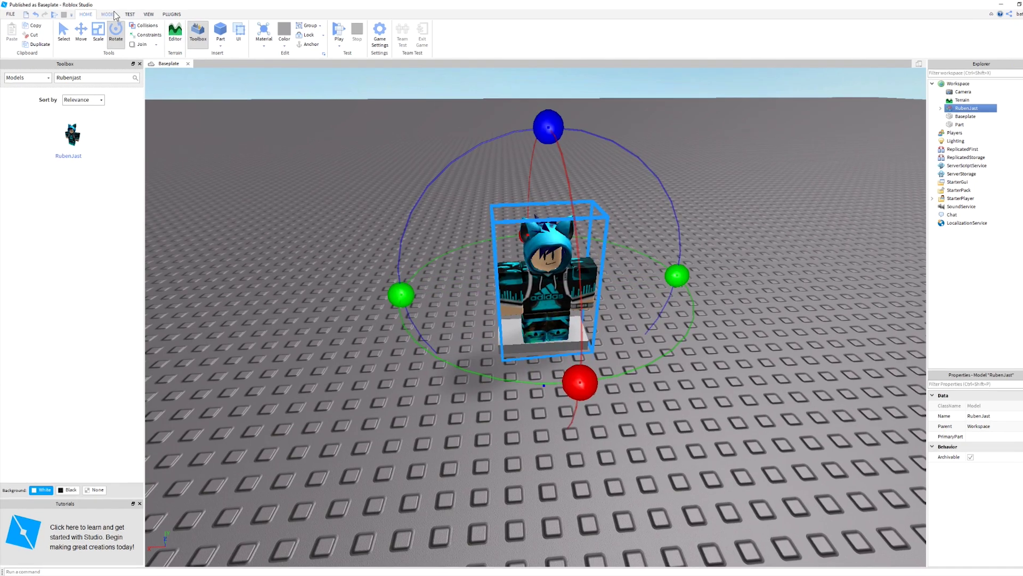
# - Set rotation snap to 15 degrees and turn RubenJast around its vertical axis
pyautogui.click(108, 15)
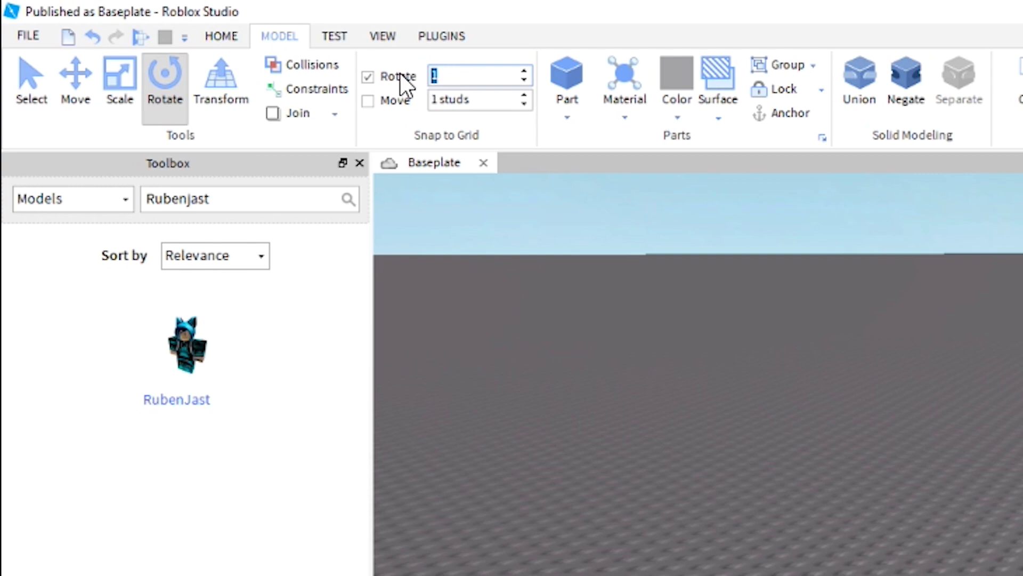
pyautogui.write('15')
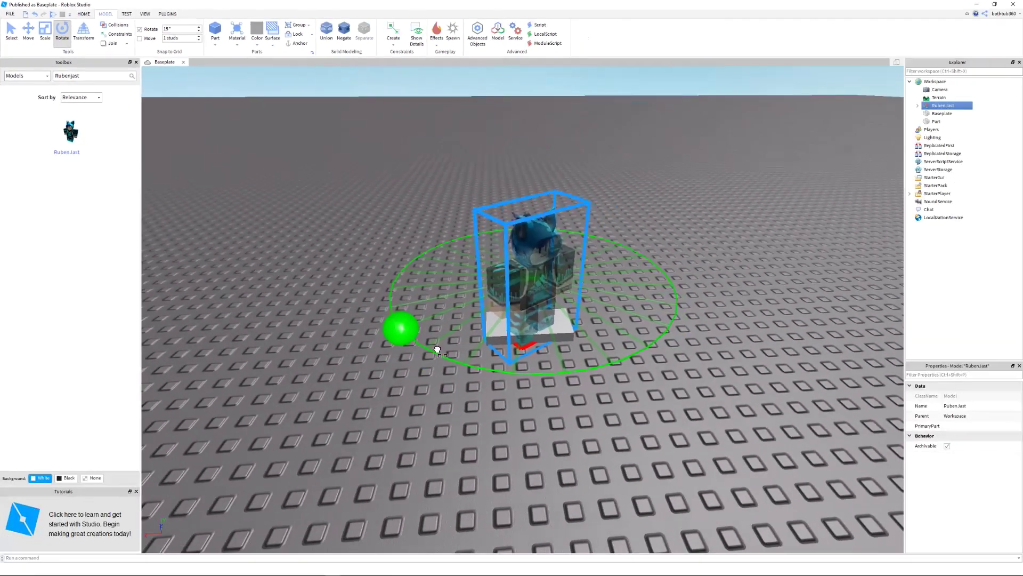
pyautogui.moveTo(403, 324)
pyautogui.mouseDown()
pyautogui.moveTo(650, 258)
pyautogui.moveTo(390, 289)
pyautogui.mouseUp()
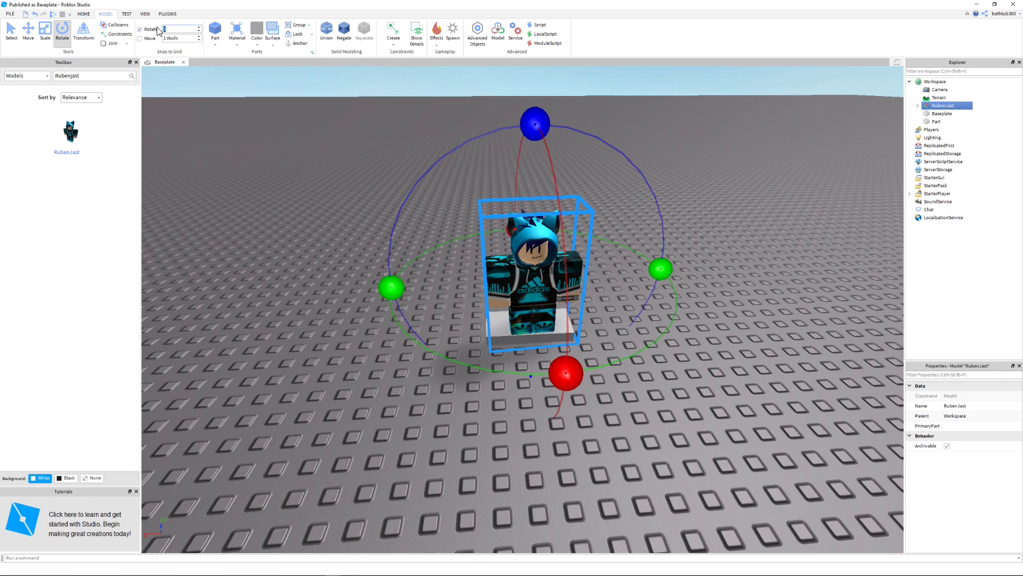
pyautogui.click(240, 142)
pyautogui.click(942, 104)
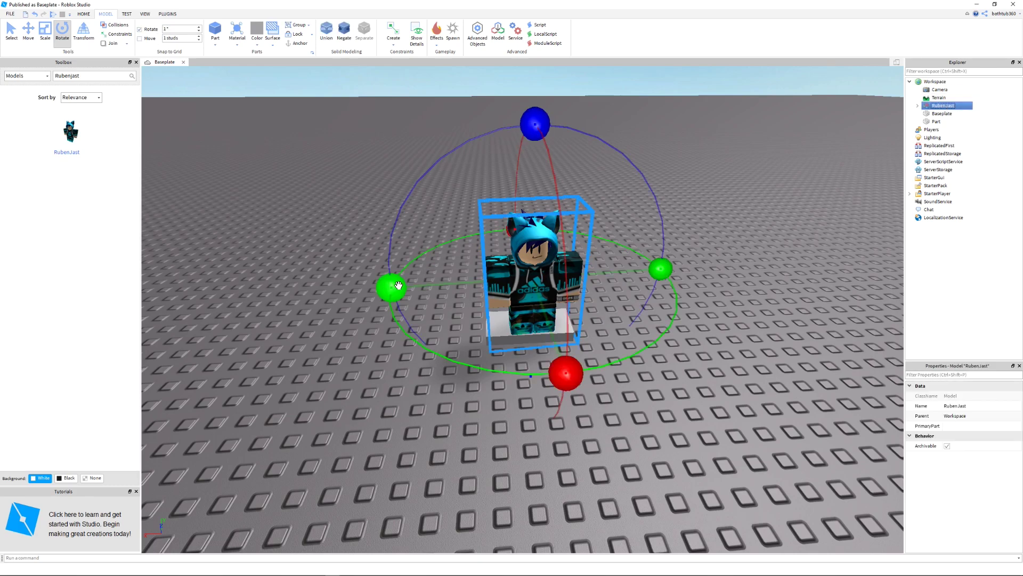
pyautogui.press('f')
pyautogui.click(29, 32)
# - Nudge RubenJast slightly along its depth axis with the blue arrow and orbit around it
pyautogui.click(32, 28)
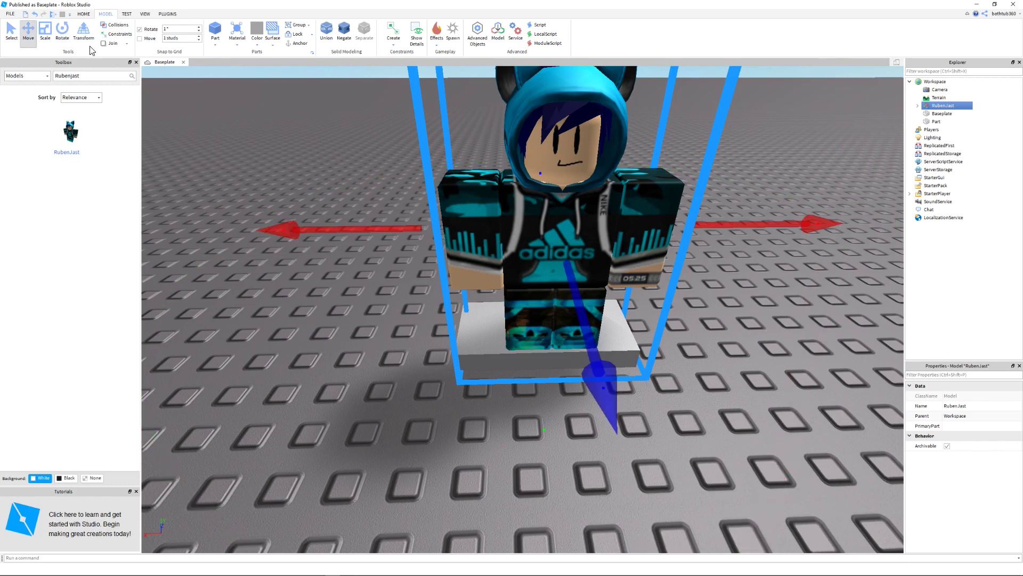
pyautogui.moveTo(611, 366); pyautogui.dragTo(599, 352)
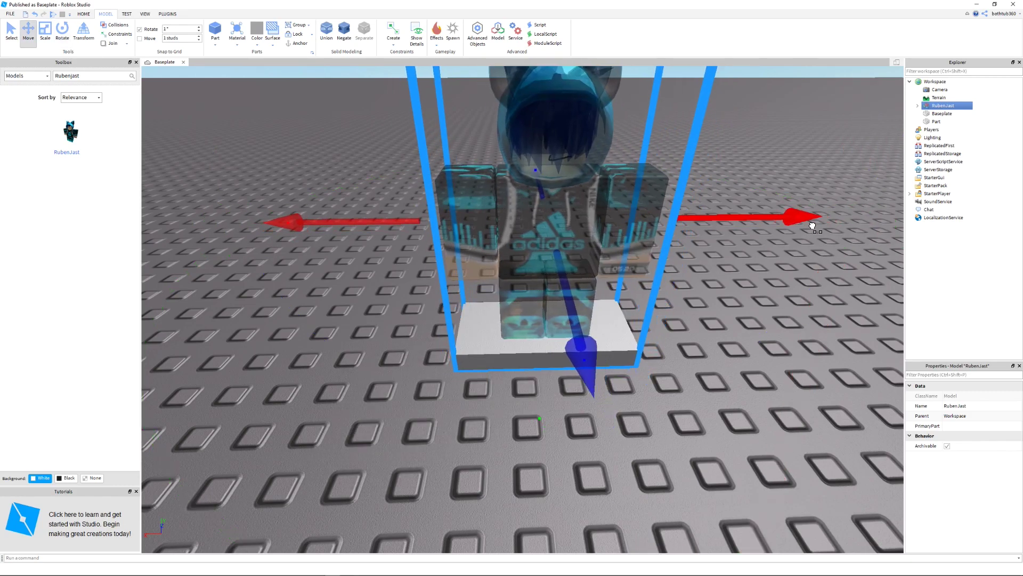
pyautogui.click(741, 332)
pyautogui.click(552, 225)
pyautogui.moveTo(560, 305); pyautogui.dragTo(781, 279, button='right')
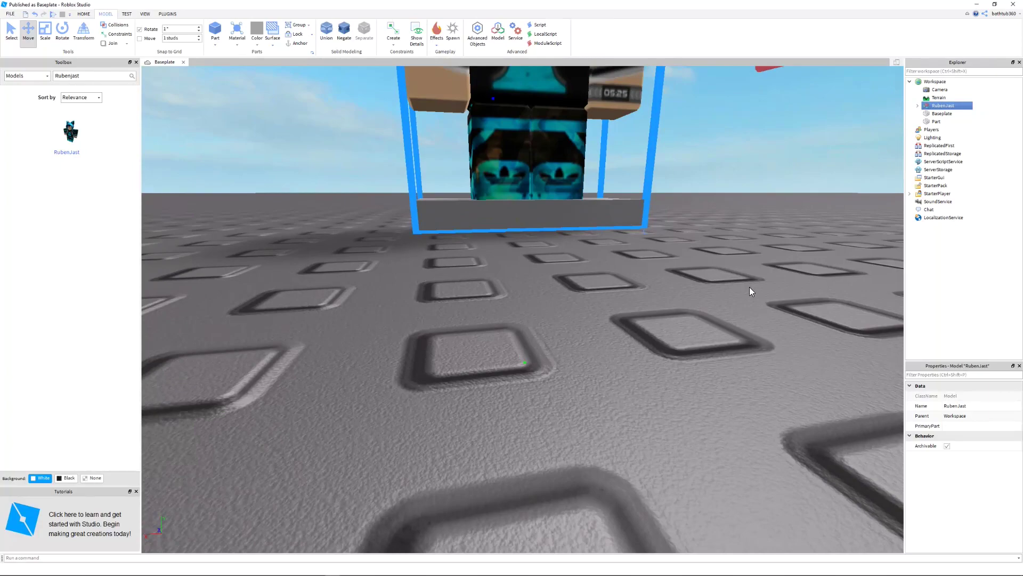
# - Delete the grey Part beneath the character
pyautogui.click(938, 122)
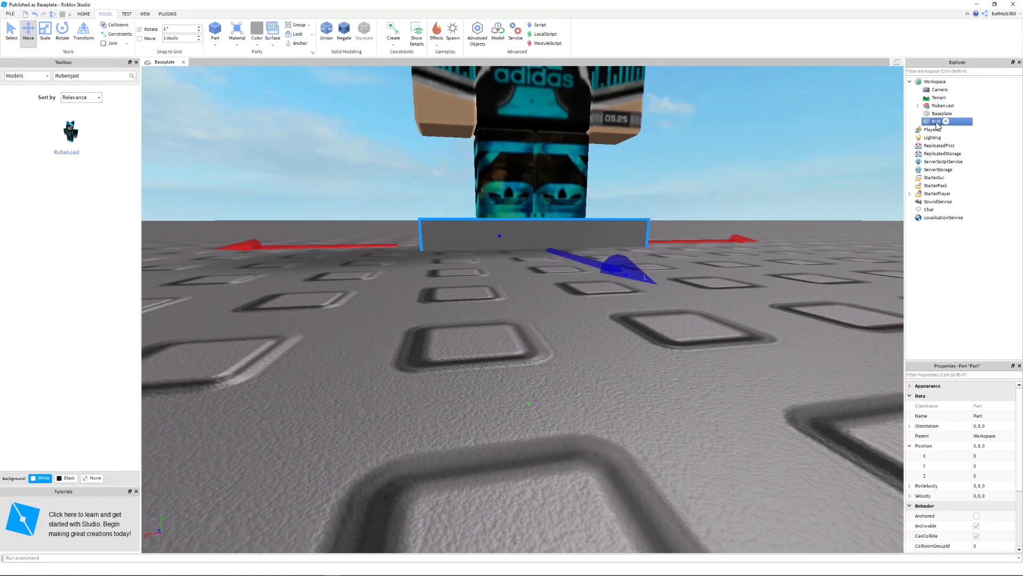
pyautogui.press('Delete')
pyautogui.moveTo(793, 255); pyautogui.dragTo(792, 258, button='right')
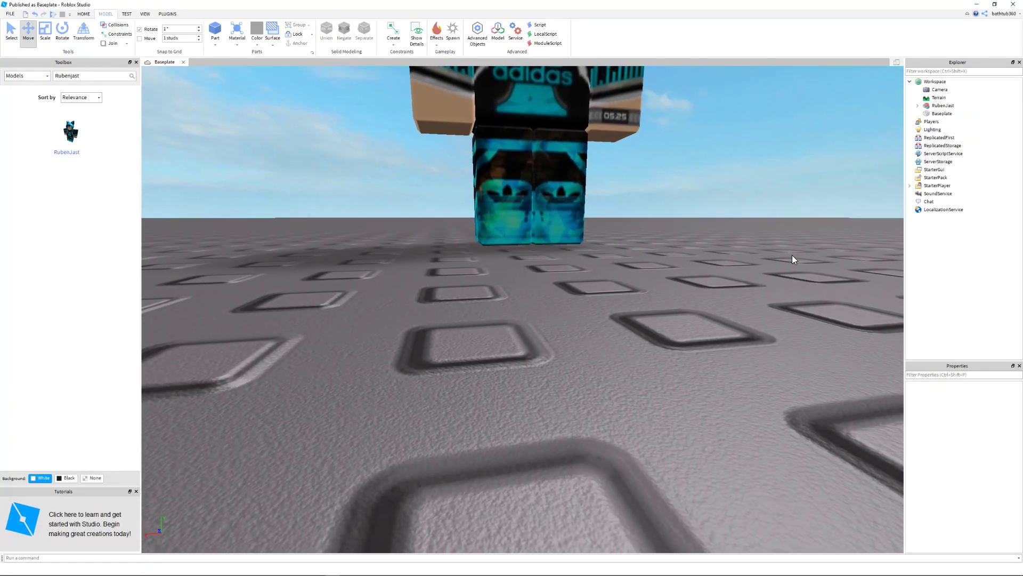
pyautogui.press('s')
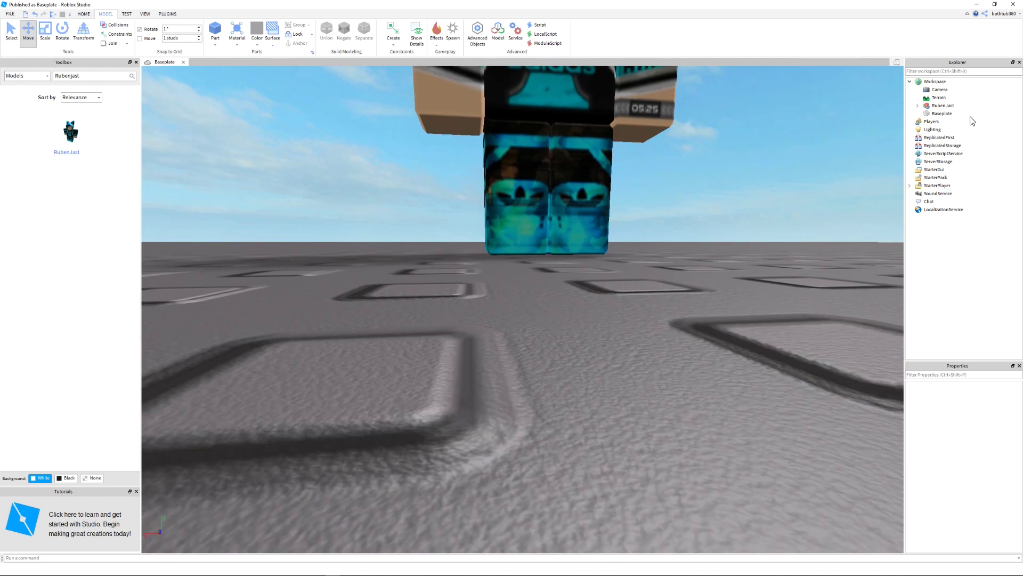
# - Adjust RubenJast's height above the baseplate with the green Y handle
pyautogui.click(944, 106)
pyautogui.press('s')
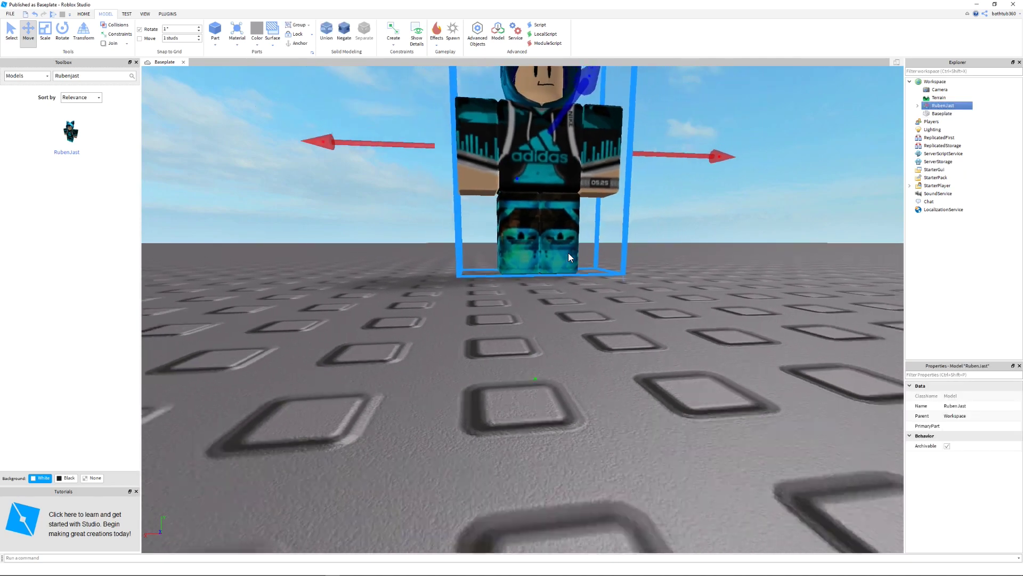
pyautogui.press('s')
pyautogui.moveTo(524, 89); pyautogui.dragTo(541, 79)
pyautogui.click(718, 189)
pyautogui.scroll(-5, 717, 189)
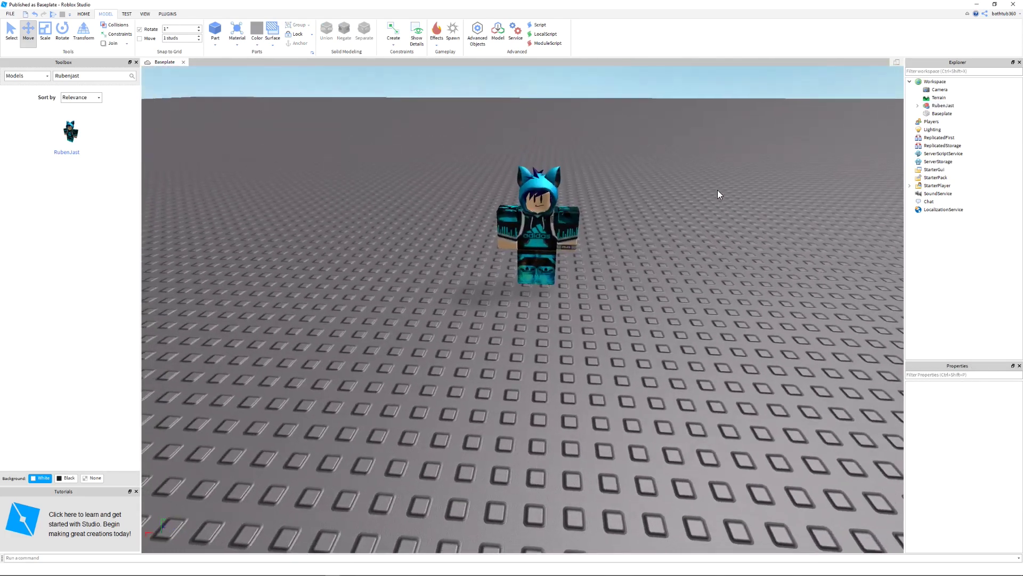
# - Export RubenJast via Export Selection as OBJ file RubenJastGood in ROBLOX C4D Stuff
pyautogui.click(944, 106)
pyautogui.rightClick(944, 106)
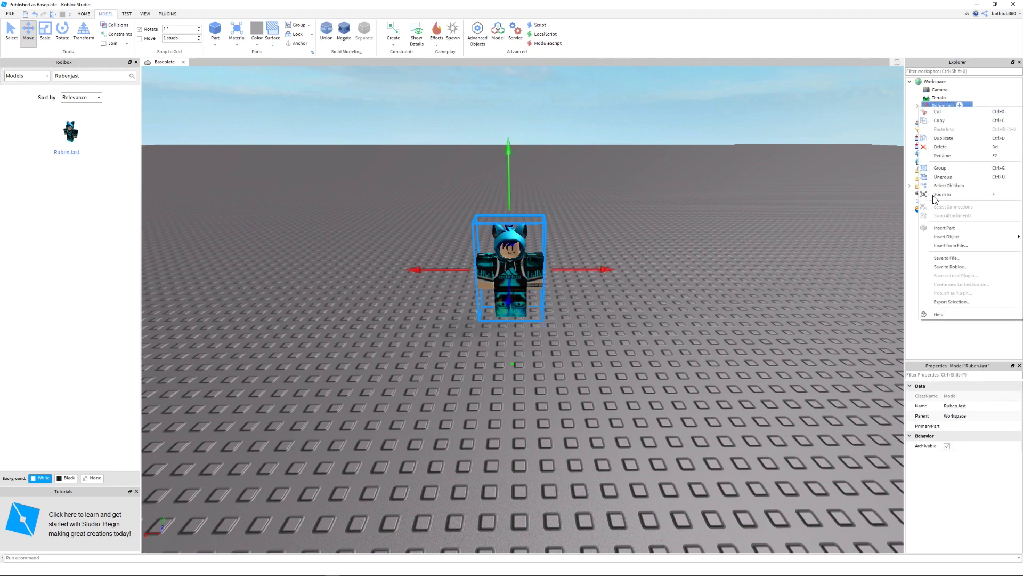
pyautogui.click(951, 302)
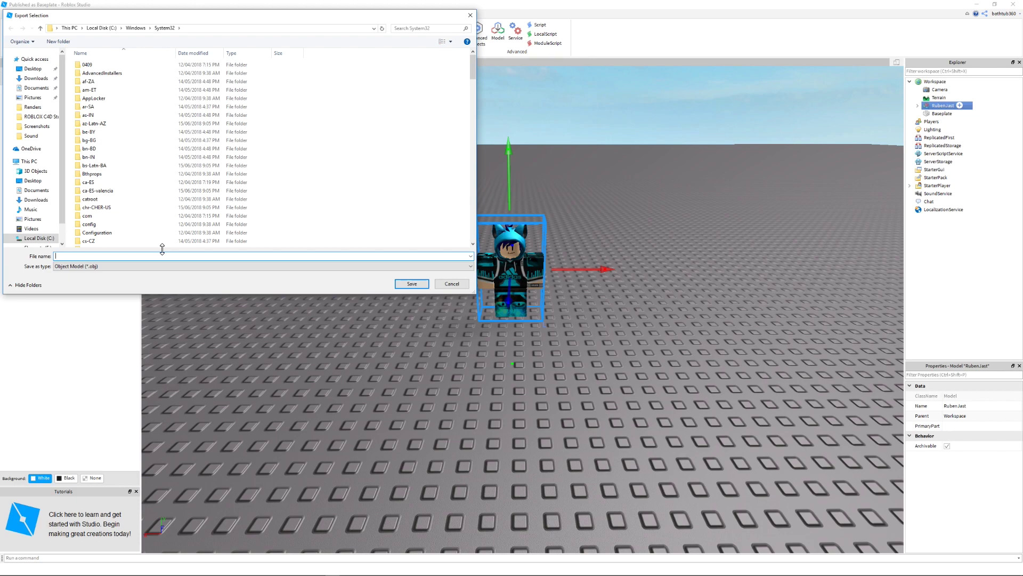
pyautogui.write('RubenJastGood')
pyautogui.click(29, 161)
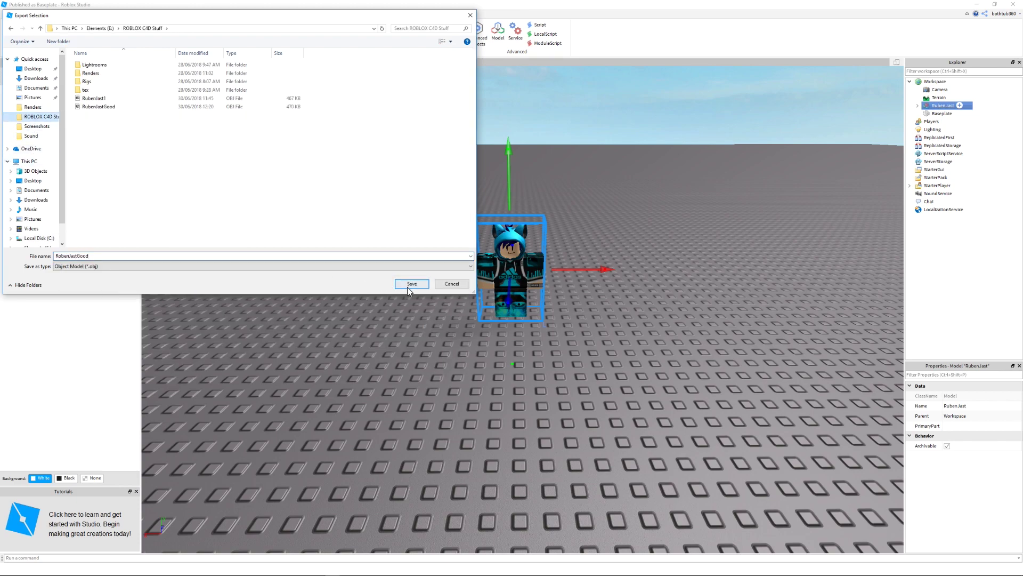
pyautogui.click(412, 283)
pyautogui.hotkey('alt', 'Tab')
# - Create a new Cinema 4D scene and merge in RubenJastGood.obj with the default import settings
pyautogui.click(17, 15)
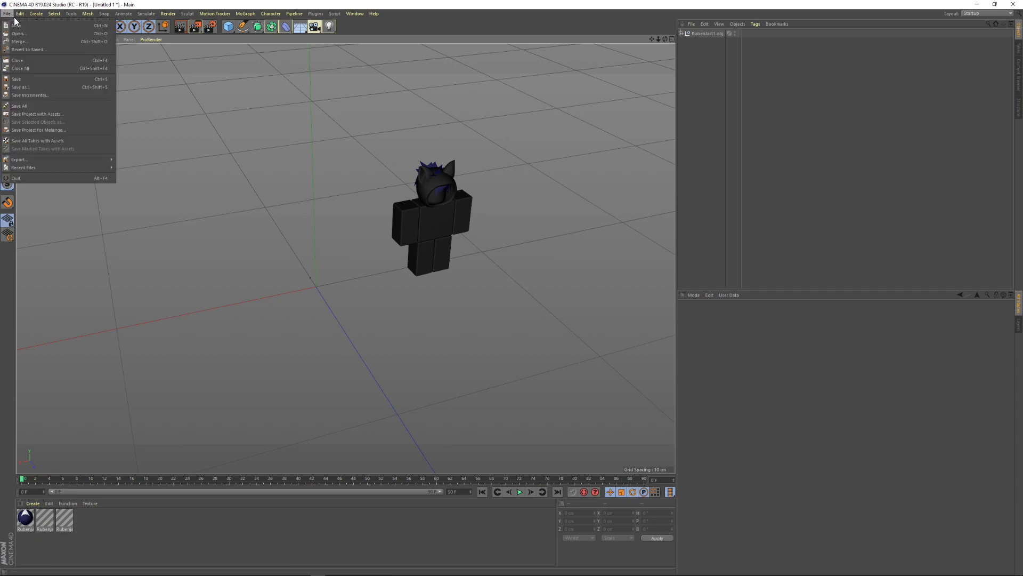
pyautogui.click(16, 25)
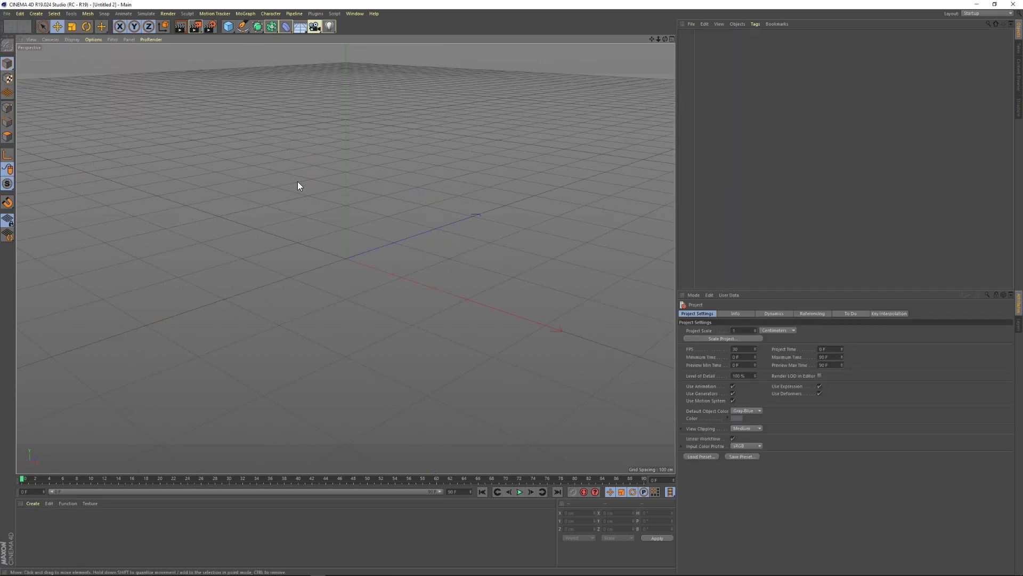
pyautogui.click(10, 15)
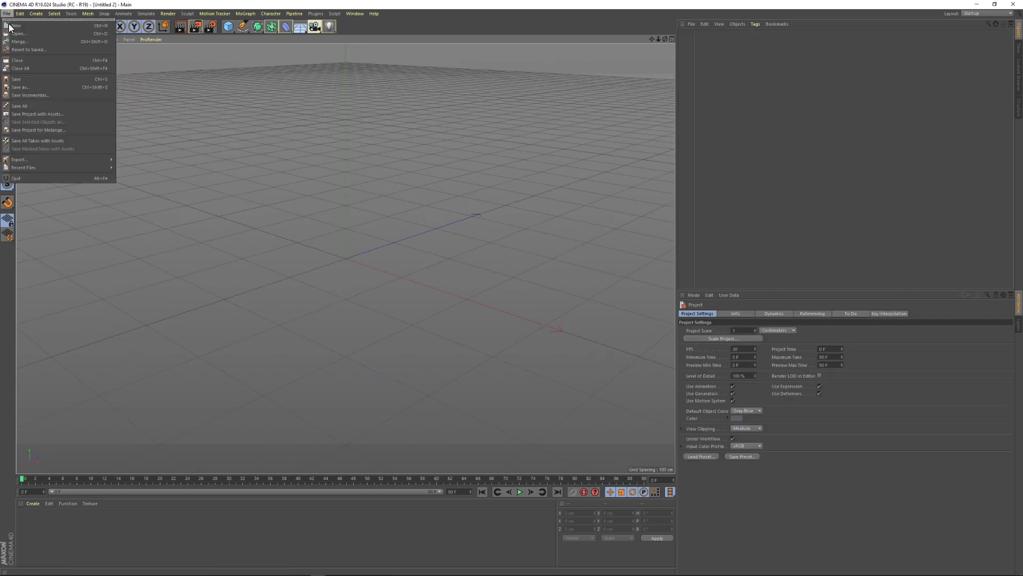
pyautogui.click(19, 41)
pyautogui.click(99, 182)
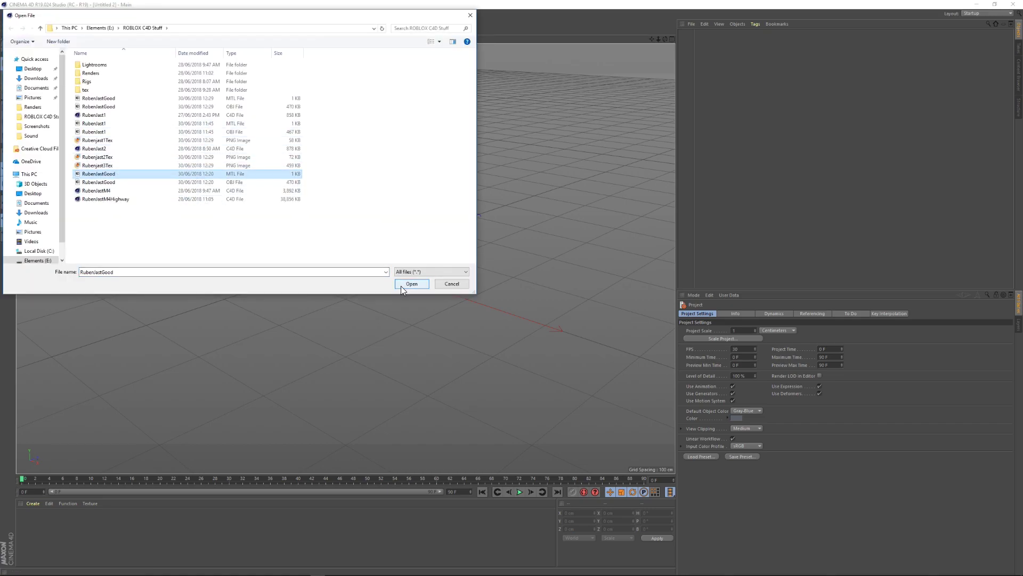
pyautogui.click(411, 285)
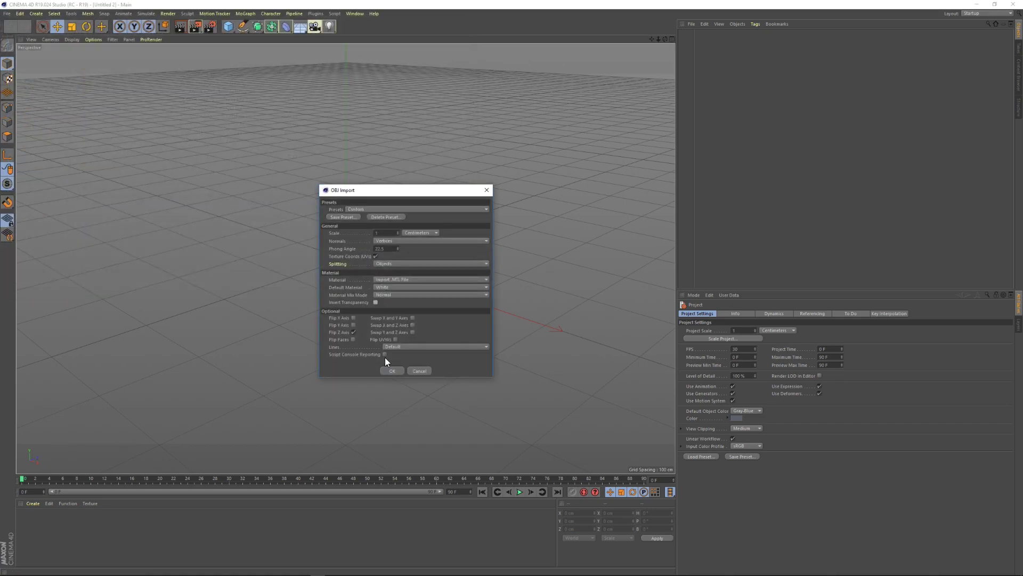
pyautogui.click(391, 371)
# - Zoom in on RubenJastGood.obj and nudge it along X to the world origin
pyautogui.keyDown('alt'); pyautogui.moveTo(339, 280); pyautogui.dragTo(326, 292); pyautogui.keyUp('alt')
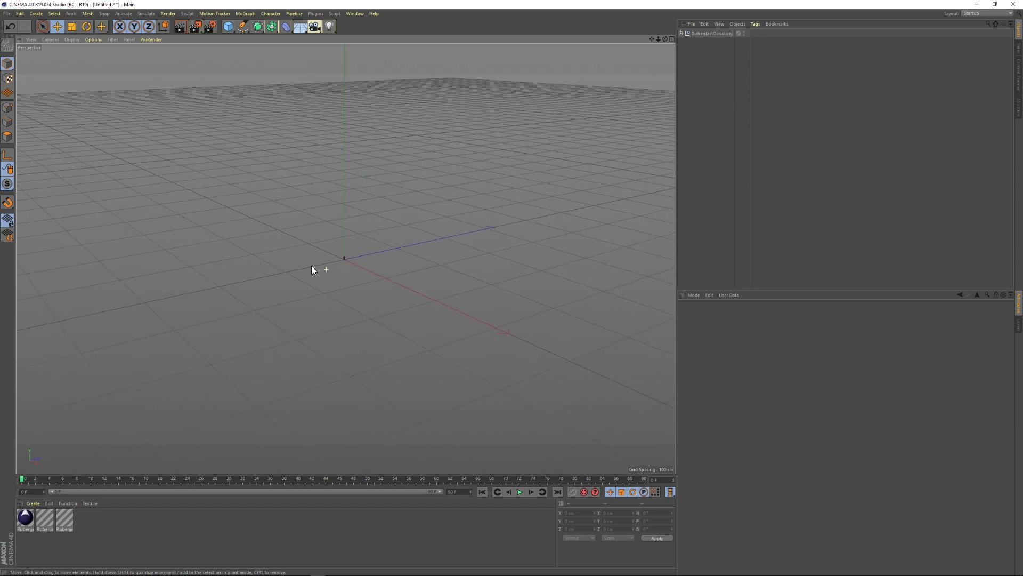
pyautogui.keyDown('alt'); pyautogui.moveTo(327, 291); pyautogui.dragTo(132, 247, button='right'); pyautogui.keyUp('alt')
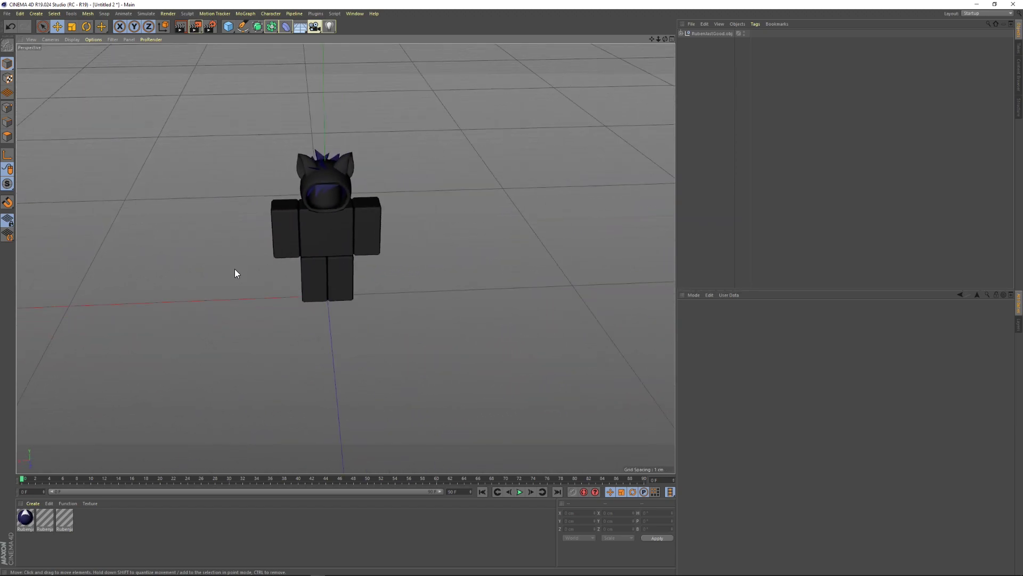
pyautogui.keyDown('alt'); pyautogui.moveTo(235, 269); pyautogui.dragTo(257, 241); pyautogui.keyUp('alt')
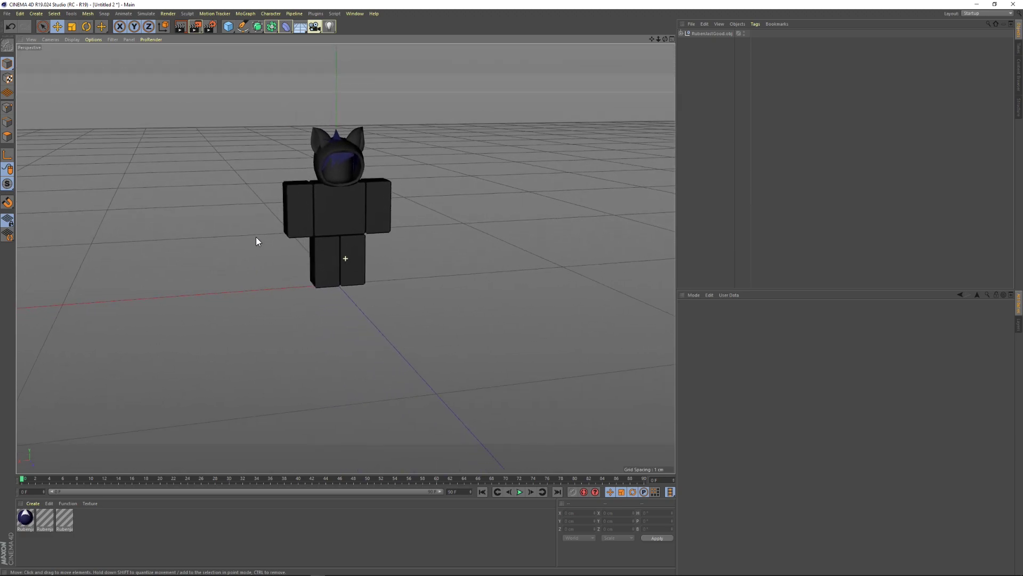
pyautogui.click(710, 32)
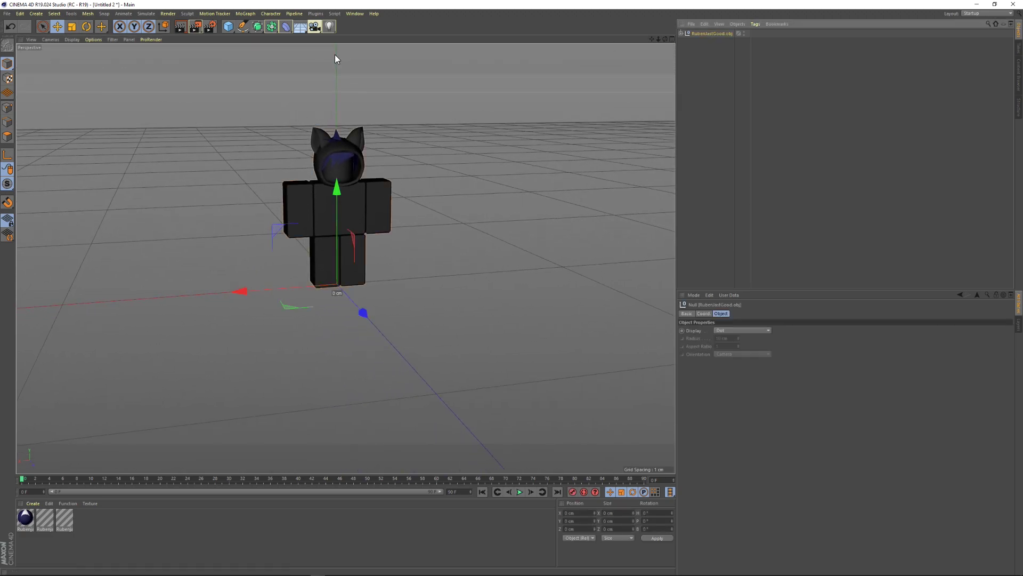
pyautogui.moveTo(245, 290)
pyautogui.mouseDown()
pyautogui.moveTo(282, 306)
pyautogui.moveTo(248, 334)
pyautogui.mouseUp()
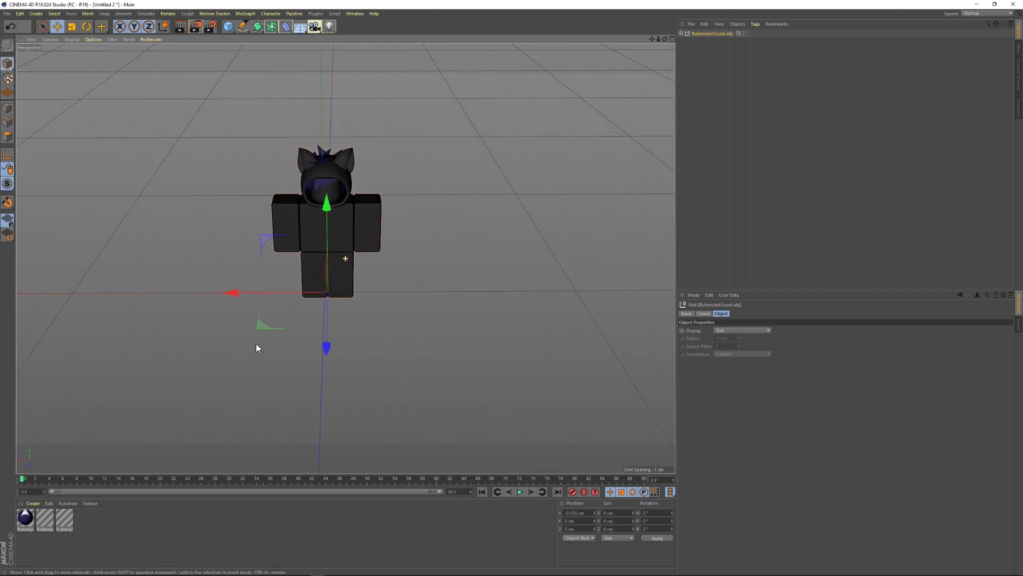
# - Spin the character around its vertical axis to face forward, then deselect it
pyautogui.click(85, 27)
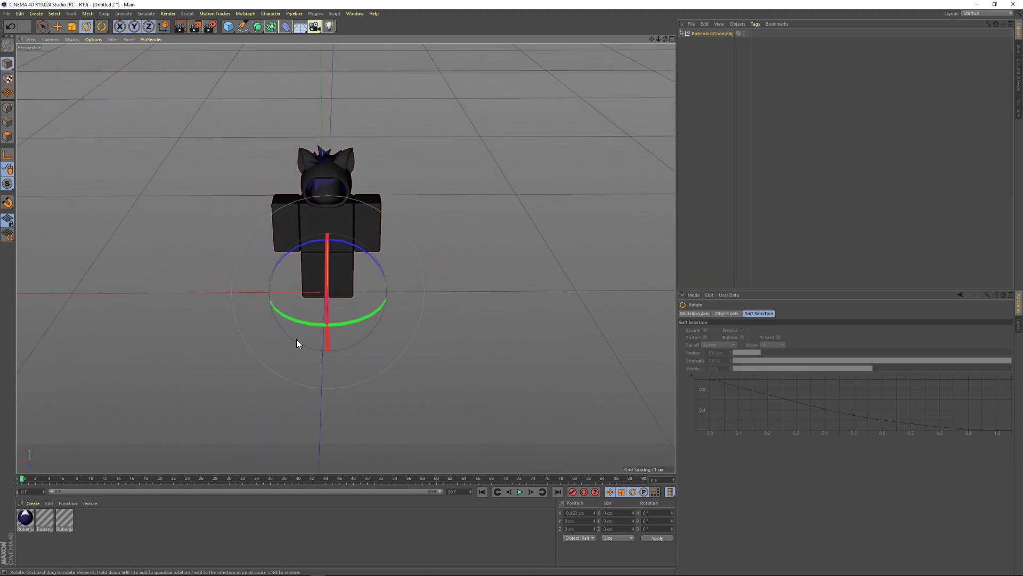
pyautogui.moveTo(291, 319)
pyautogui.mouseDown()
pyautogui.moveTo(365, 301)
pyautogui.moveTo(307, 311)
pyautogui.mouseUp()
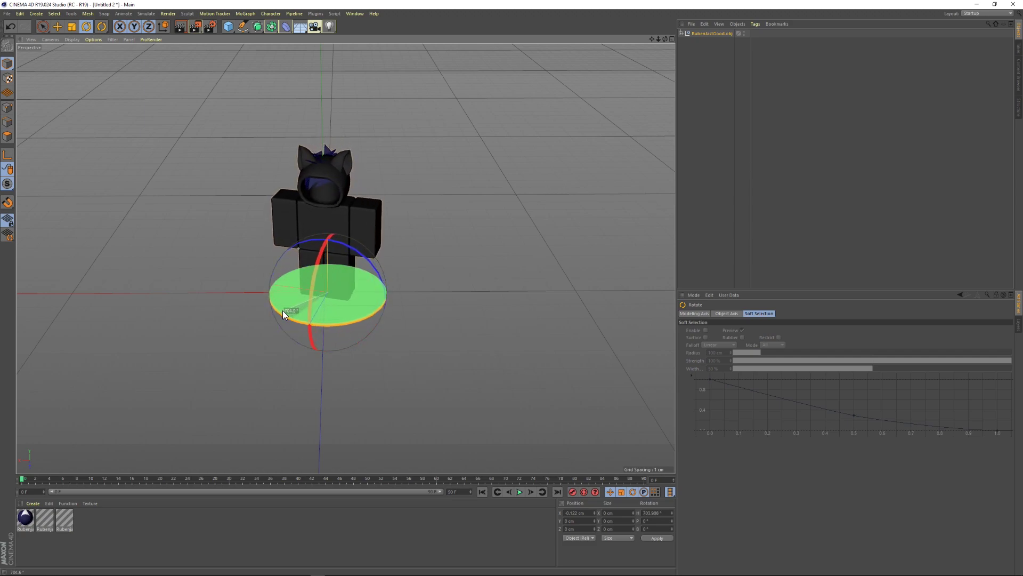
pyautogui.moveTo(308, 311)
pyautogui.mouseDown()
pyautogui.moveTo(285, 306)
pyautogui.moveTo(372, 319)
pyautogui.moveTo(340, 315)
pyautogui.moveTo(348, 318)
pyautogui.mouseUp()
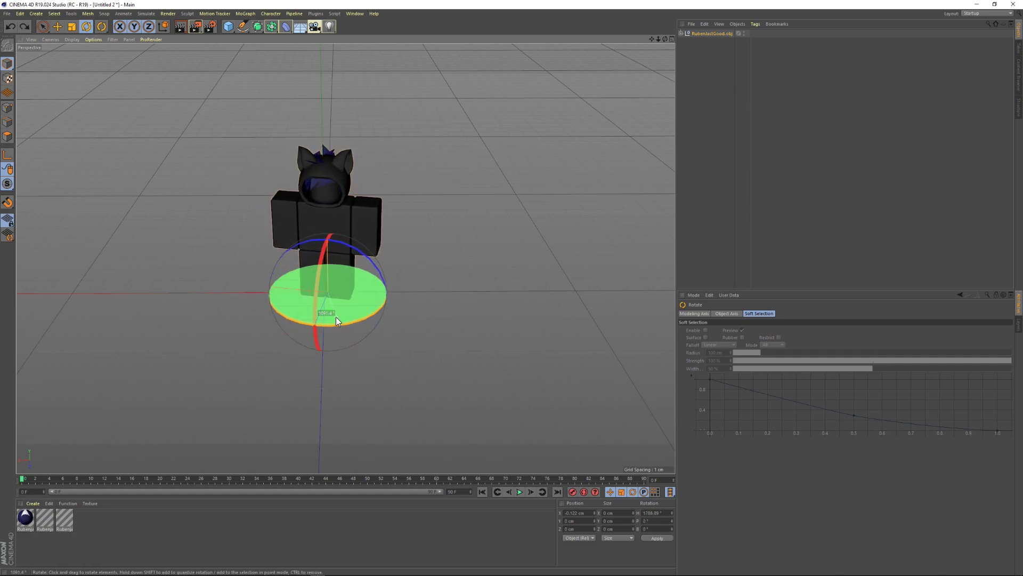
pyautogui.click(453, 338)
pyautogui.scroll(-3, 451, 337)
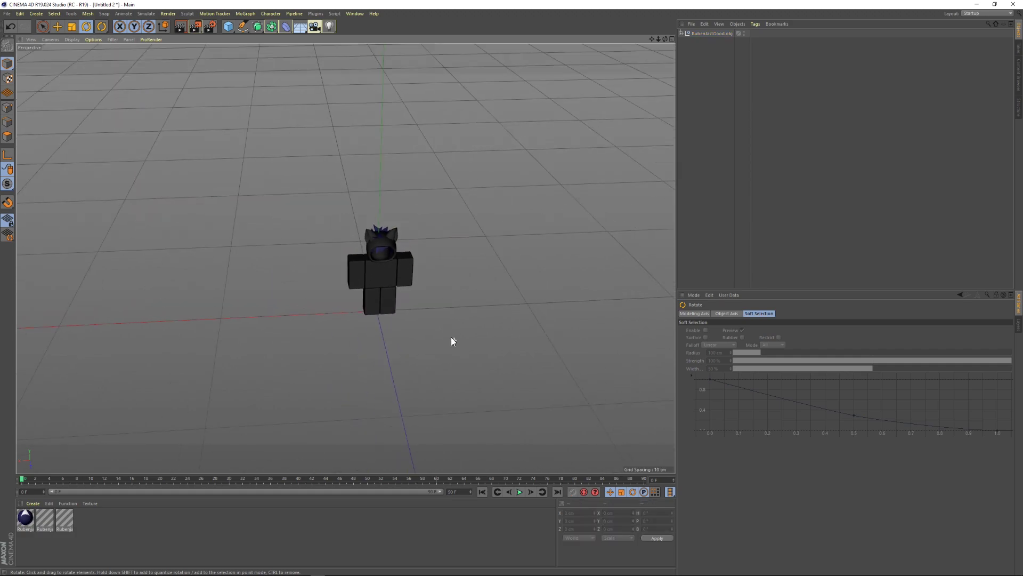
pyautogui.scroll(-2, 435, 332)
pyautogui.moveTo(434, 342)
pyautogui.keyDown('alt'); pyautogui.mouseDown()
pyautogui.moveTo(418, 311)
pyautogui.moveTo(599, 310)
pyautogui.mouseUp(); pyautogui.keyUp('alt')
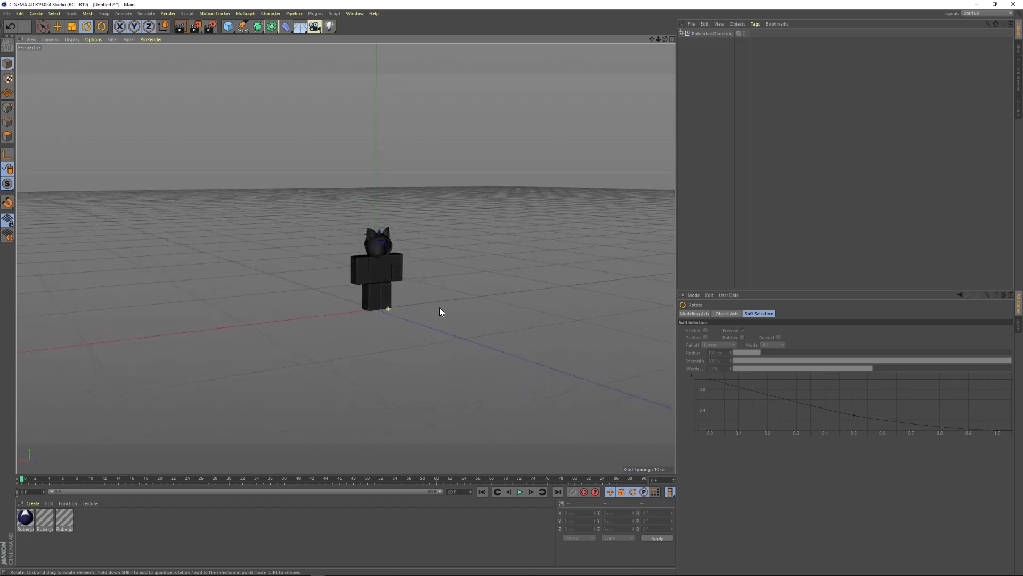